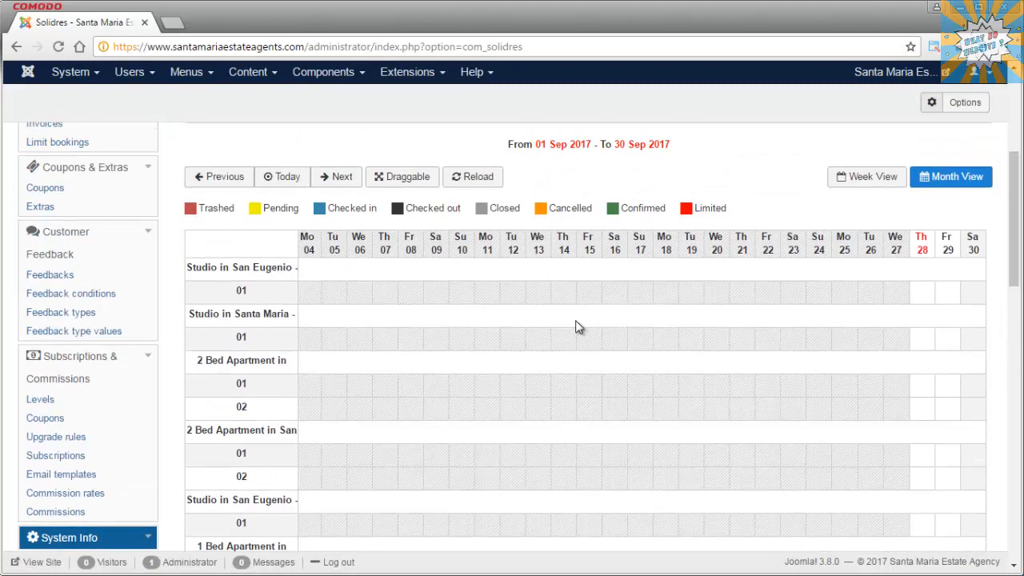
- Advance the booking calendar to October 2017 and look through the room reservations
scroll(579, 327, "up", 2)
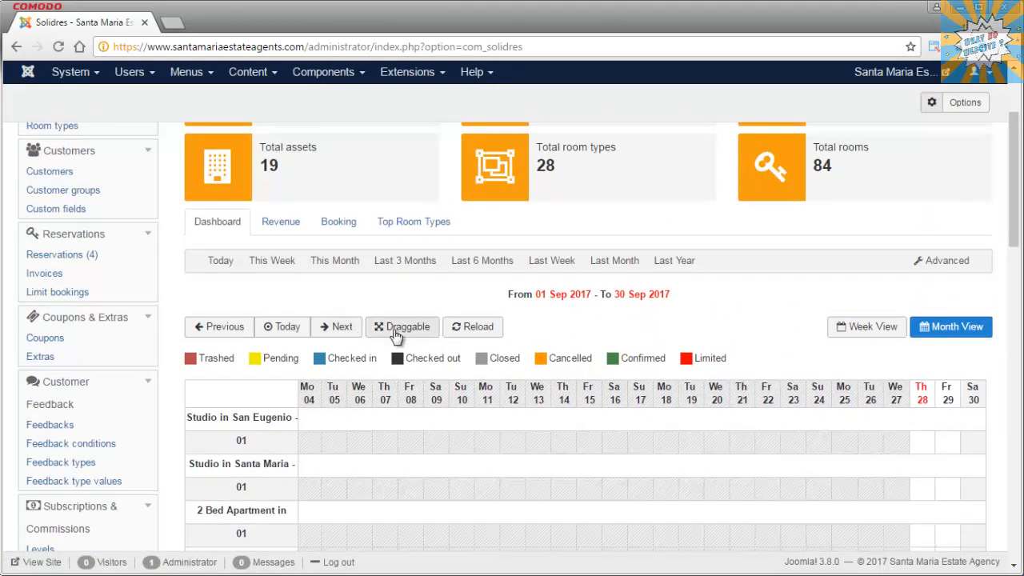
left_click(343, 328)
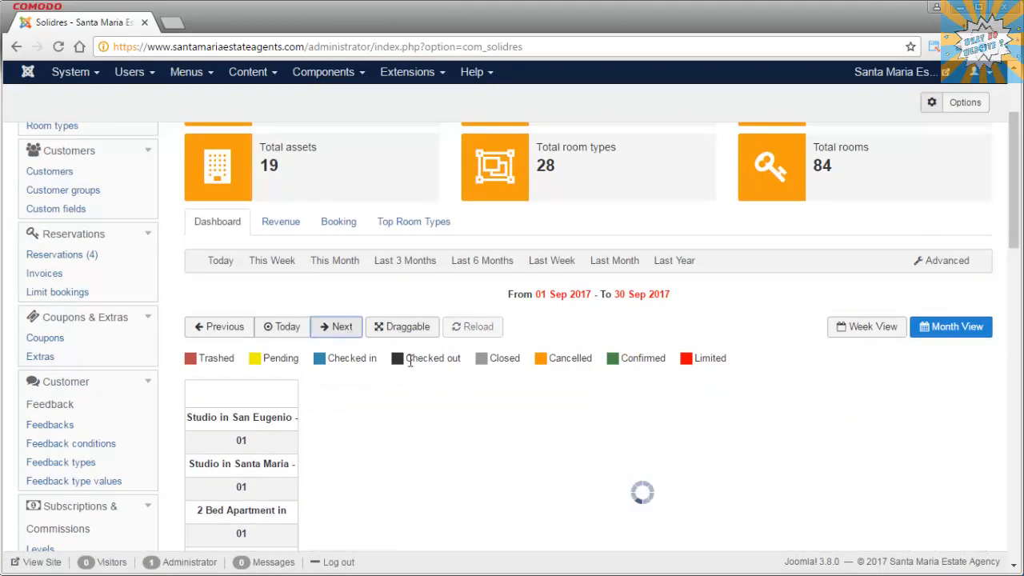
scroll(471, 320, "down", 2)
scroll(470, 320, "down", 1)
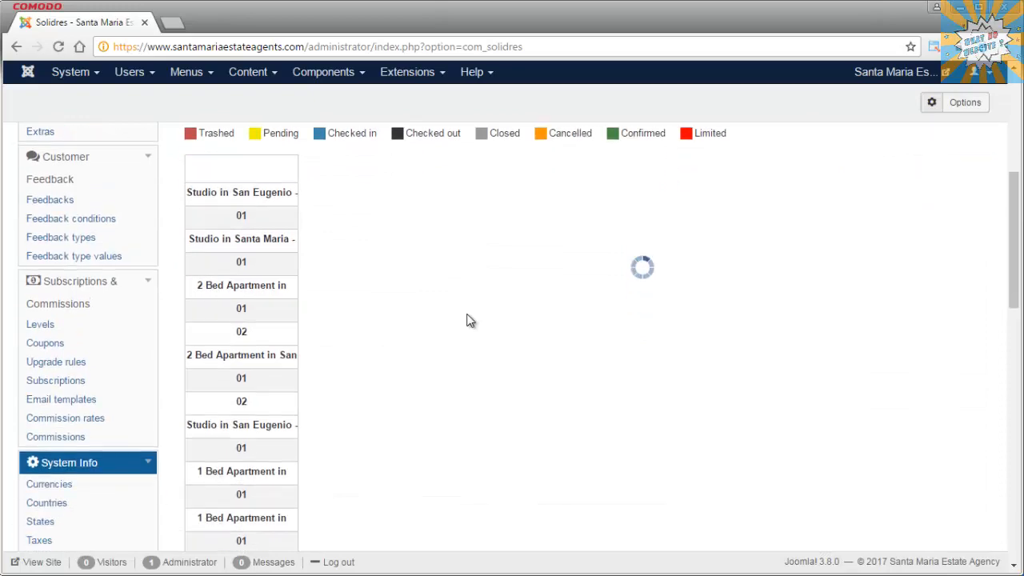
scroll(471, 319, "down", 3)
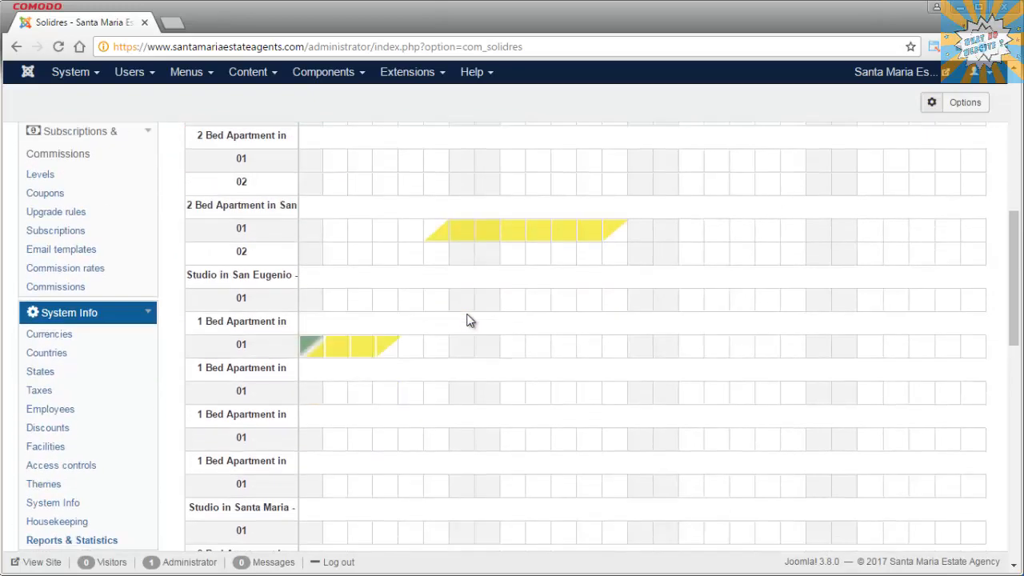
scroll(470, 320, "up", 3)
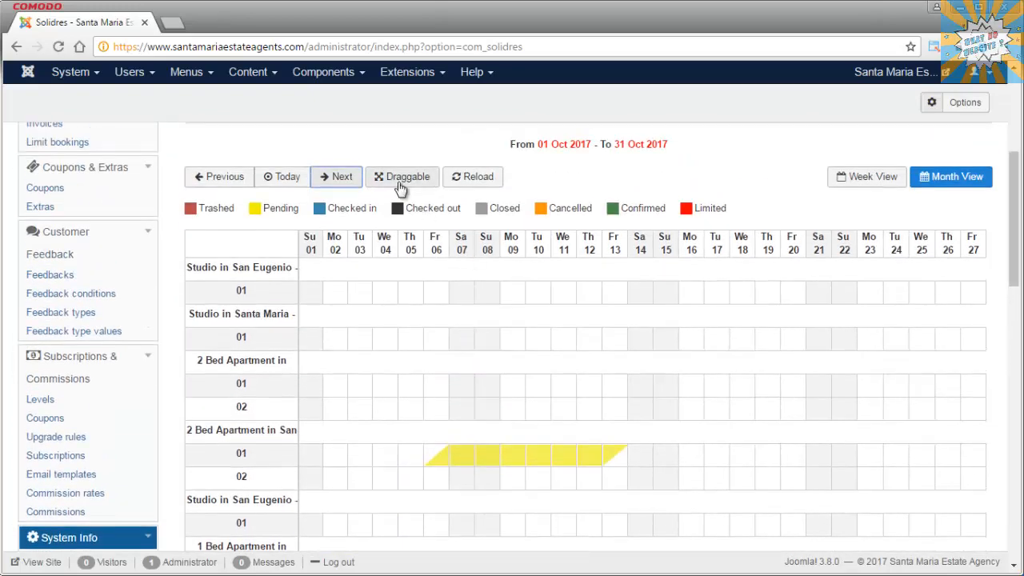
- Enable draggable mode and move the pending 2 Bed Apartment reservation in room 01 to 10–17 October, confirming the change
left_click(400, 178)
mouse_move(525, 464)
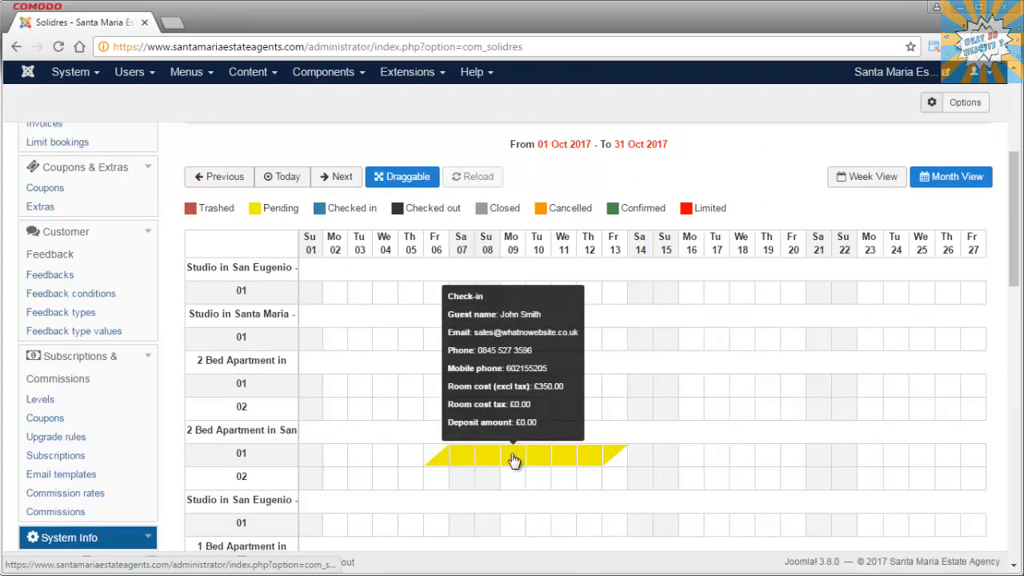
left_click_drag(513, 462, 616, 458)
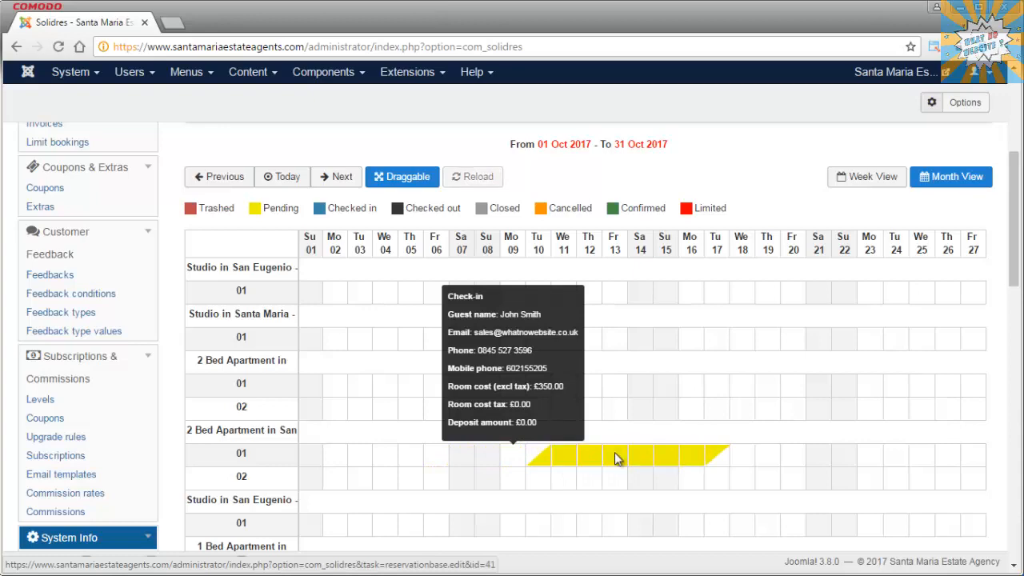
left_click(647, 241)
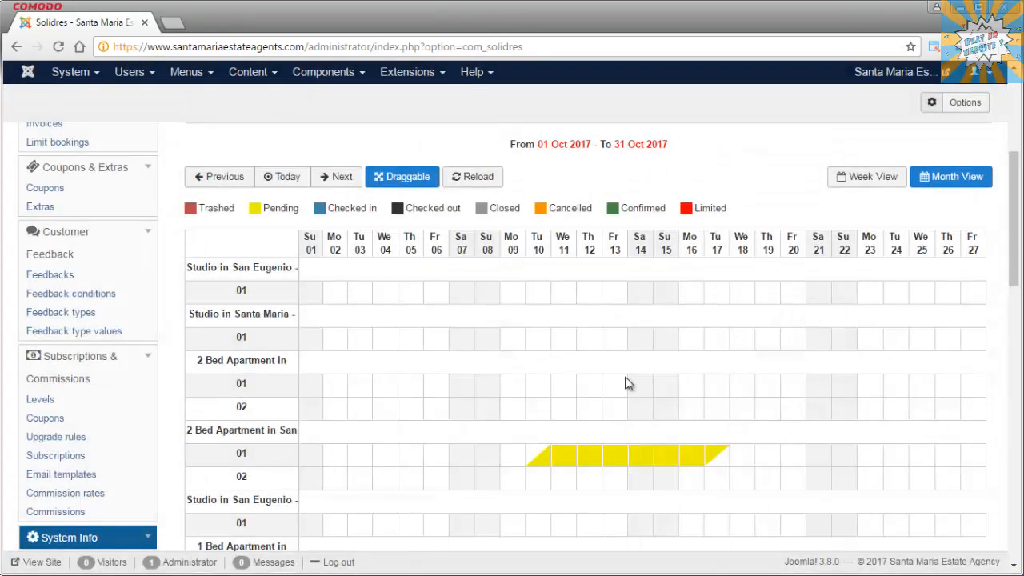
- Move the pending reservation to room 01 of the other 2 Bed Apartment for 9–16 October 2017 and confirm
mouse_move(618, 460)
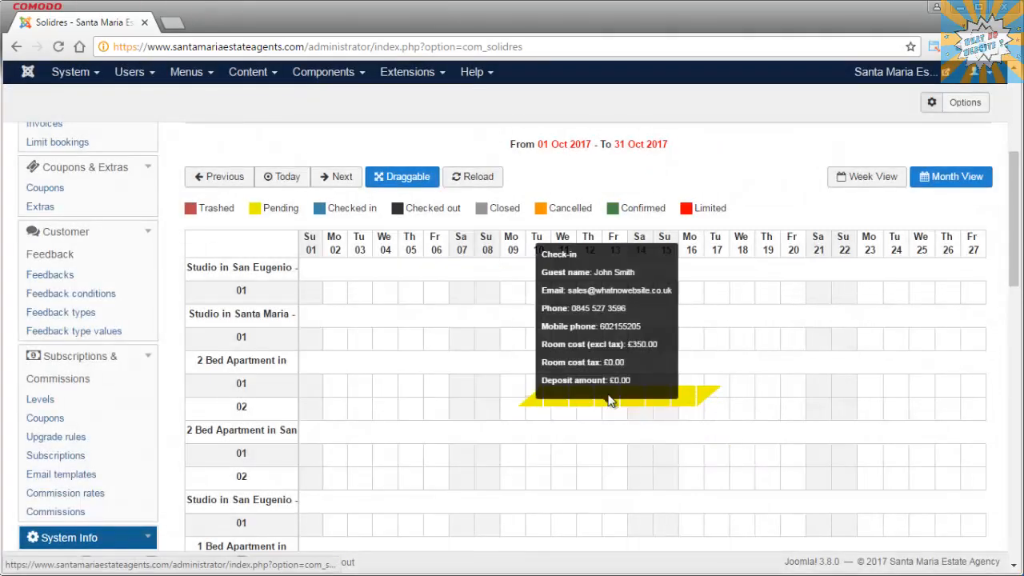
left_click_drag(609, 400, 614, 388)
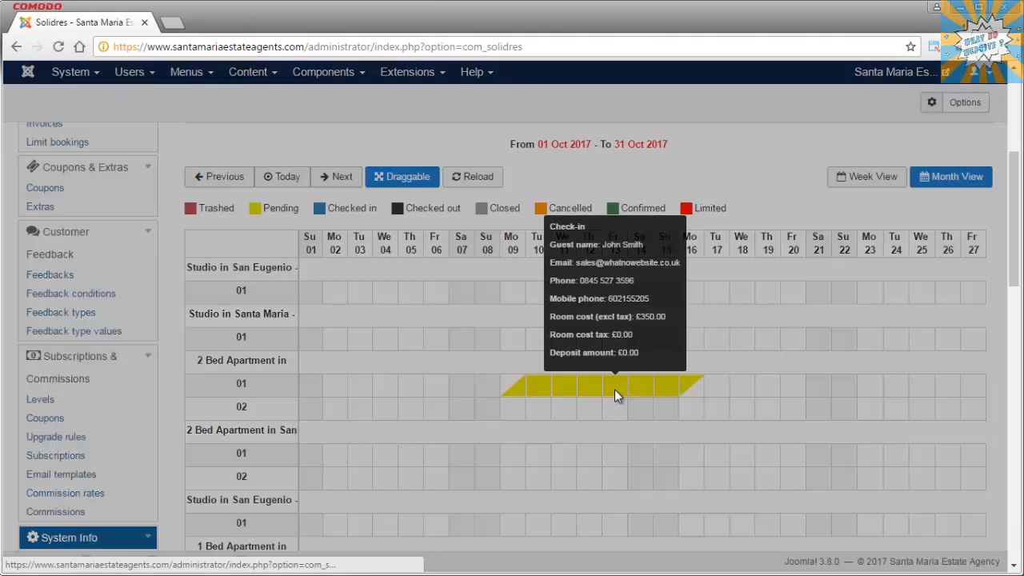
left_click(647, 241)
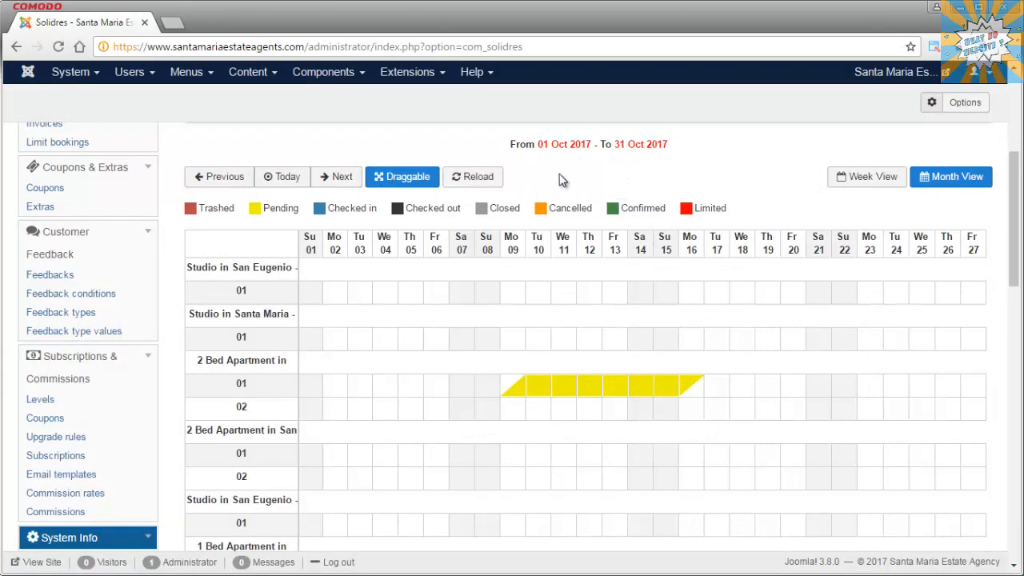
- Try to move the pending reservation to room 02 of the same apartment, then decline the change
left_click_drag(587, 384, 591, 410)
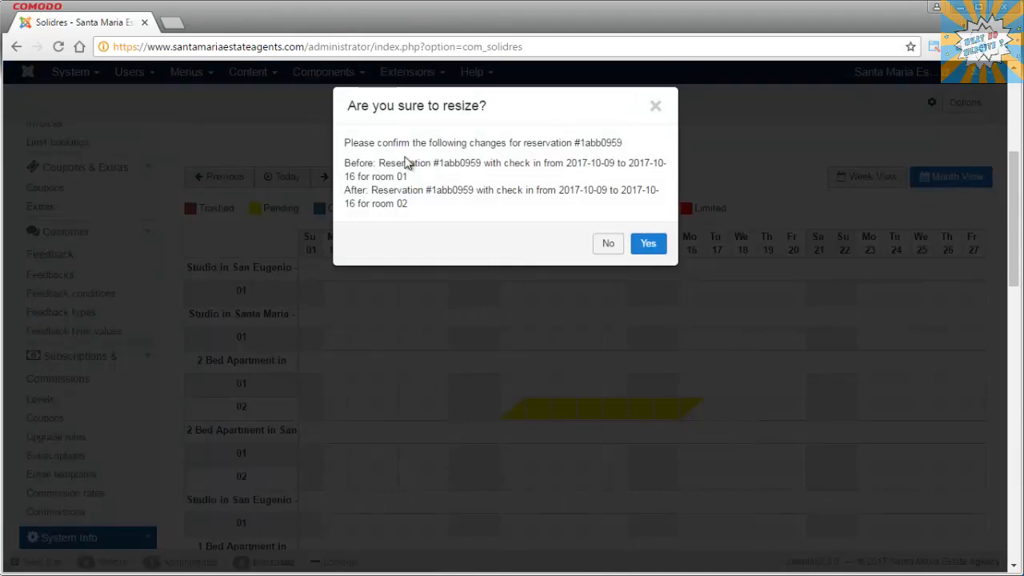
left_click(603, 244)
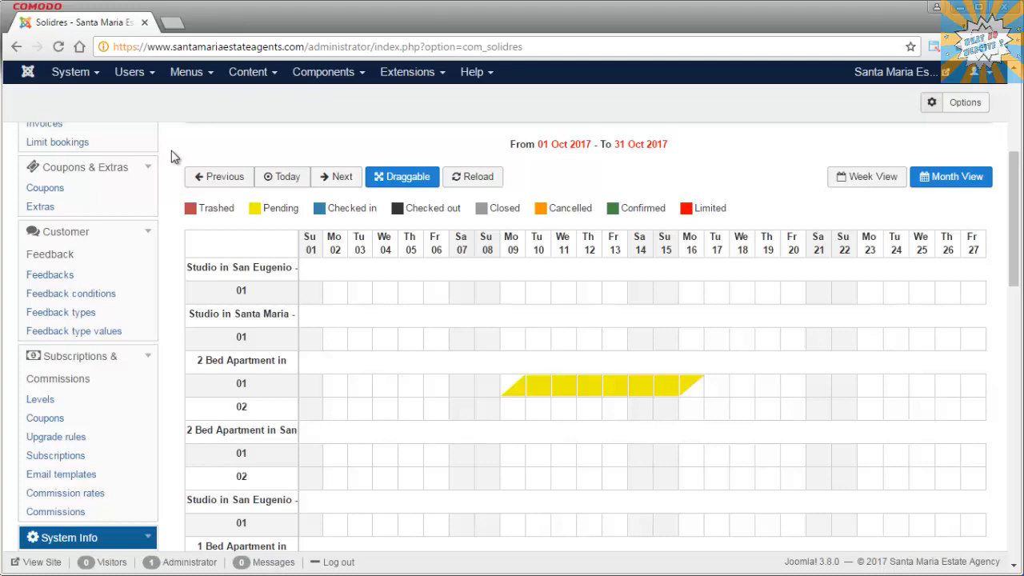
- Open the reservations list and set the Casa Blanca reservation's status to Confirmed
scroll(170, 156, "up", 1)
left_click(69, 177)
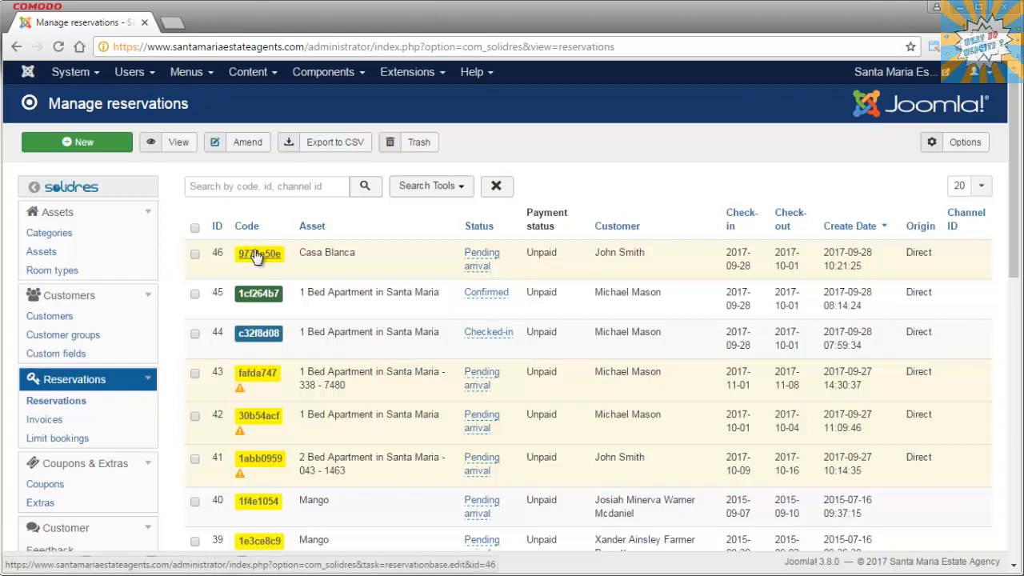
left_click(480, 258)
left_click(489, 259)
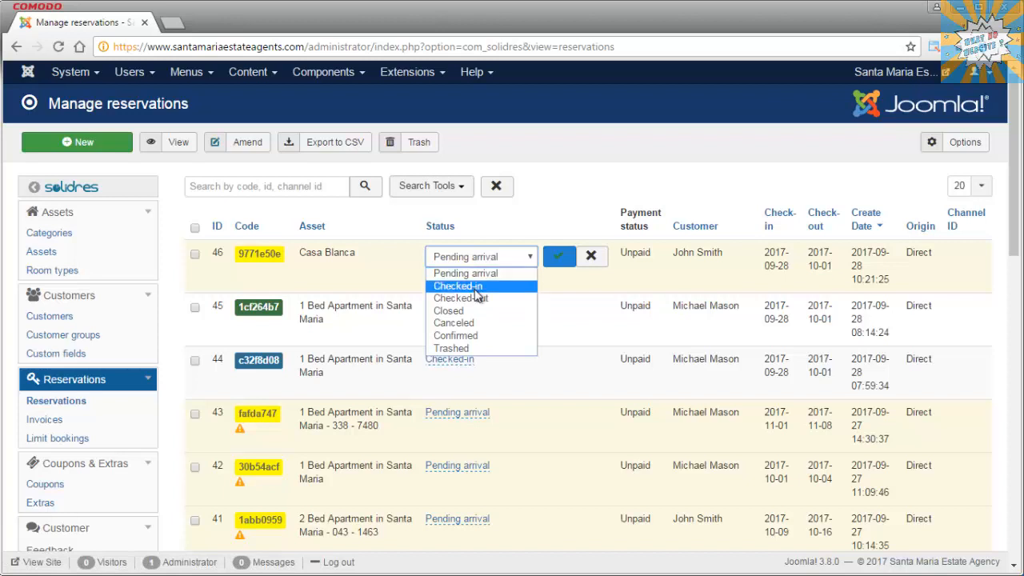
left_click(479, 335)
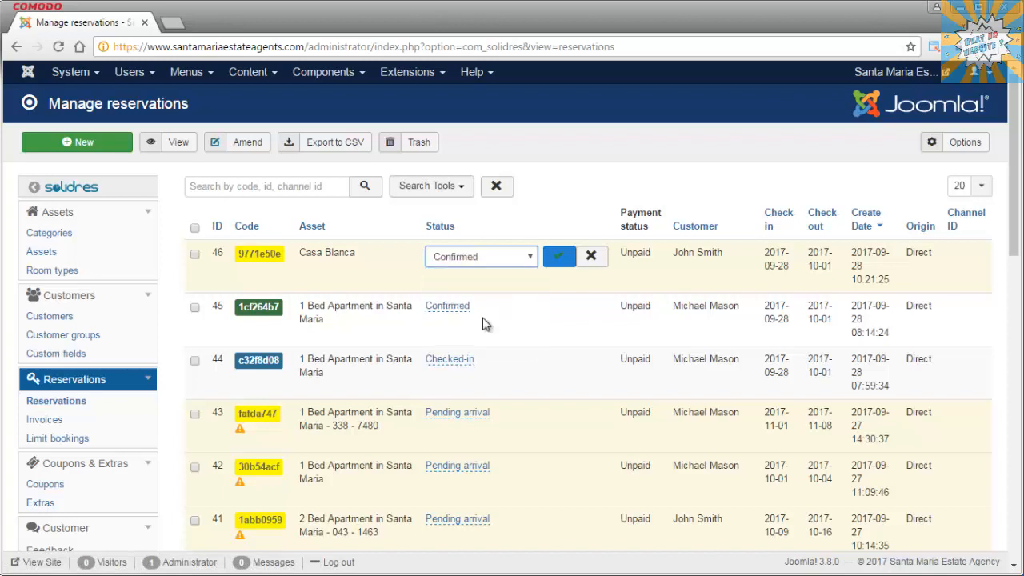
left_click(558, 256)
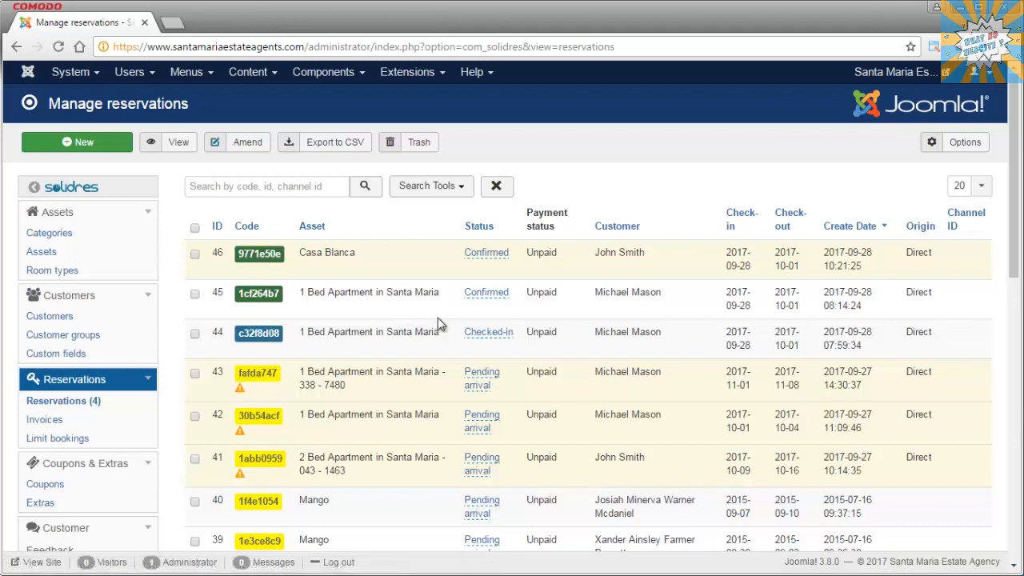
- Review the Casa Blanca reservation's customer, room and invoice details, and return to the reservations list
left_click(271, 254)
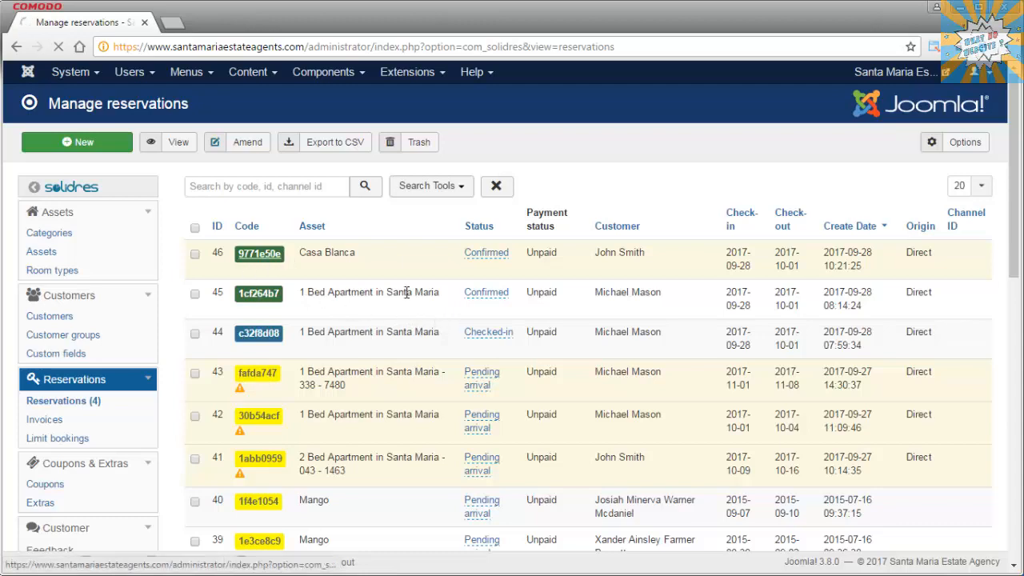
scroll(400, 288, "down", 5)
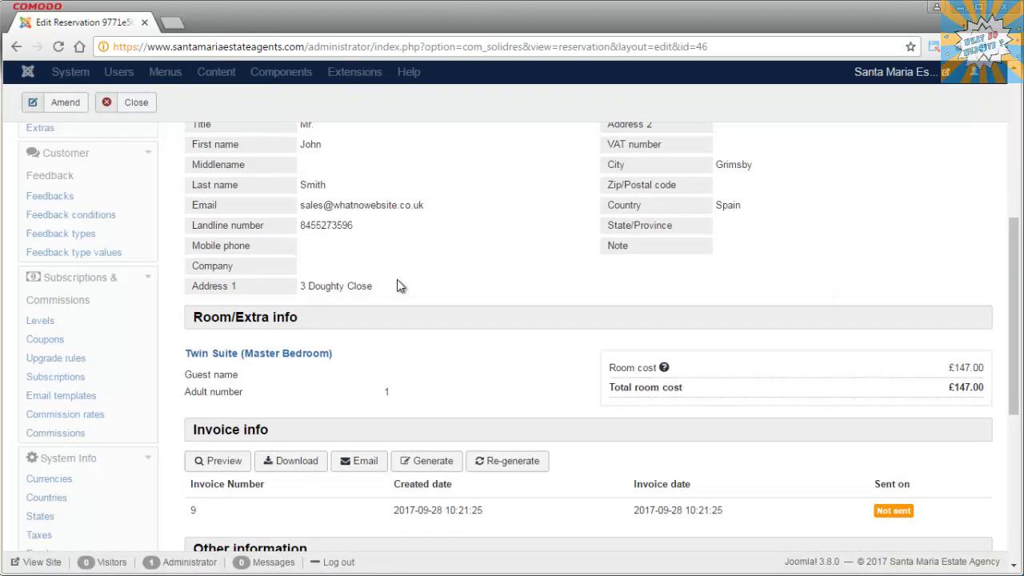
scroll(398, 286, "down", 1)
scroll(395, 286, "up", 6)
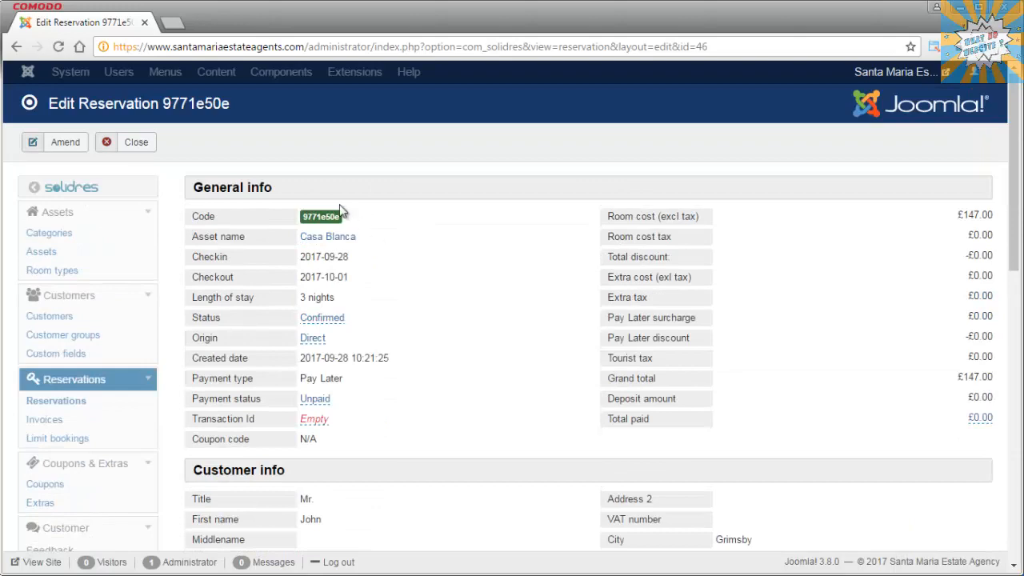
left_click(133, 142)
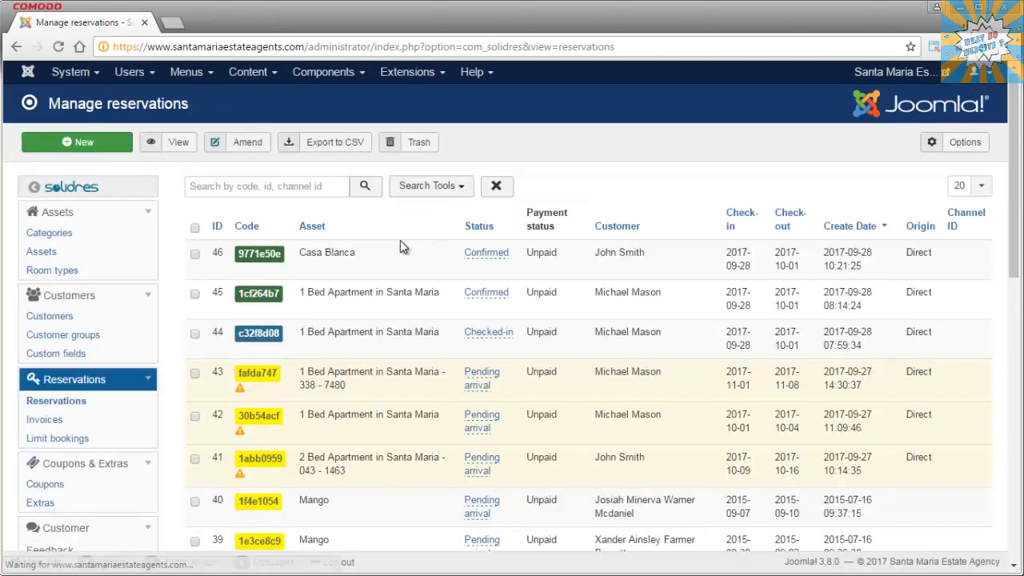
- Copy the reservation code of the pending 1 Bed Apartment in Santa Maria - 338 - 7480 booking, approve the booking and close it
left_click(264, 377)
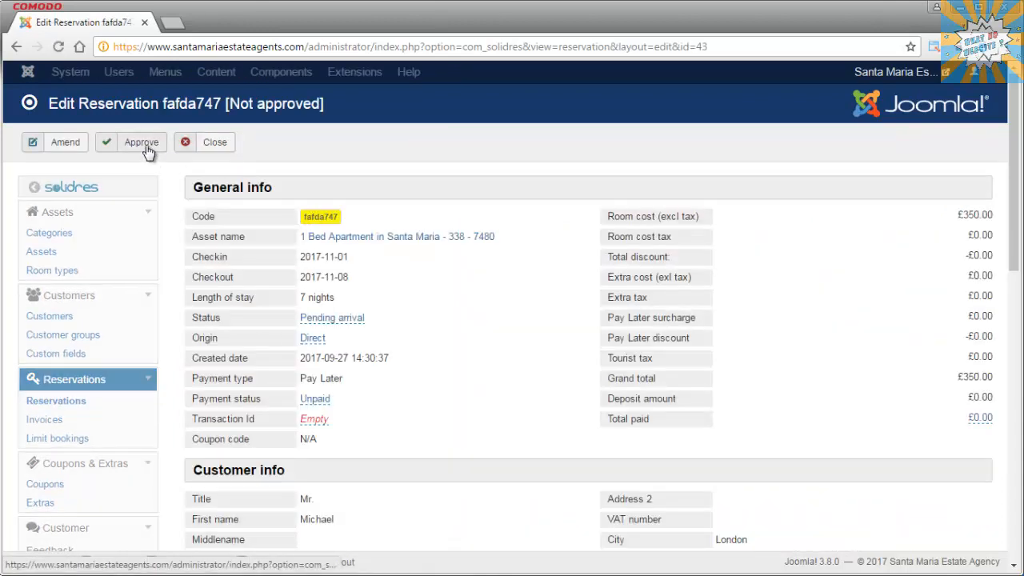
double_click(325, 218)
right_click(325, 221)
left_click(345, 233)
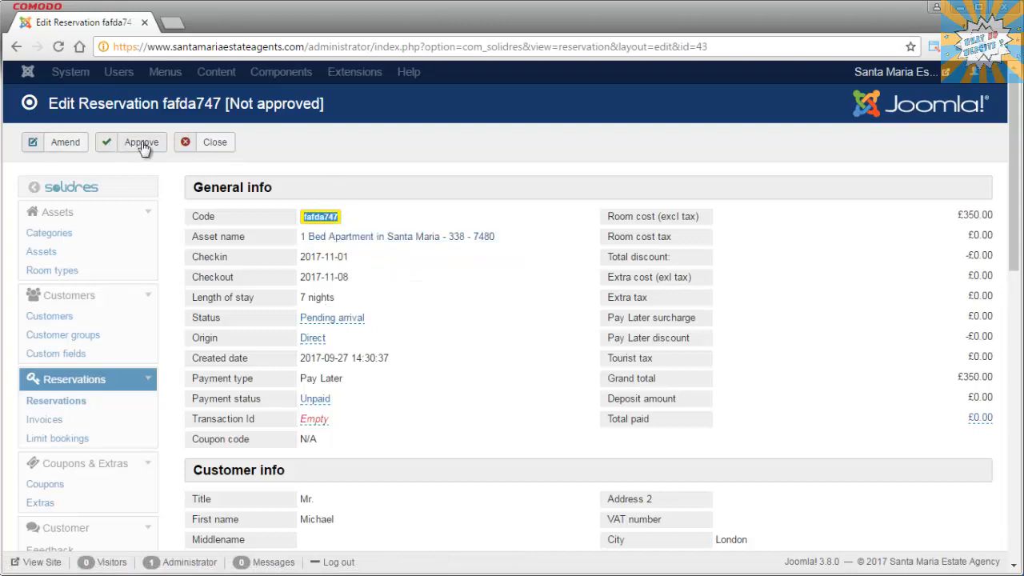
left_click(106, 151)
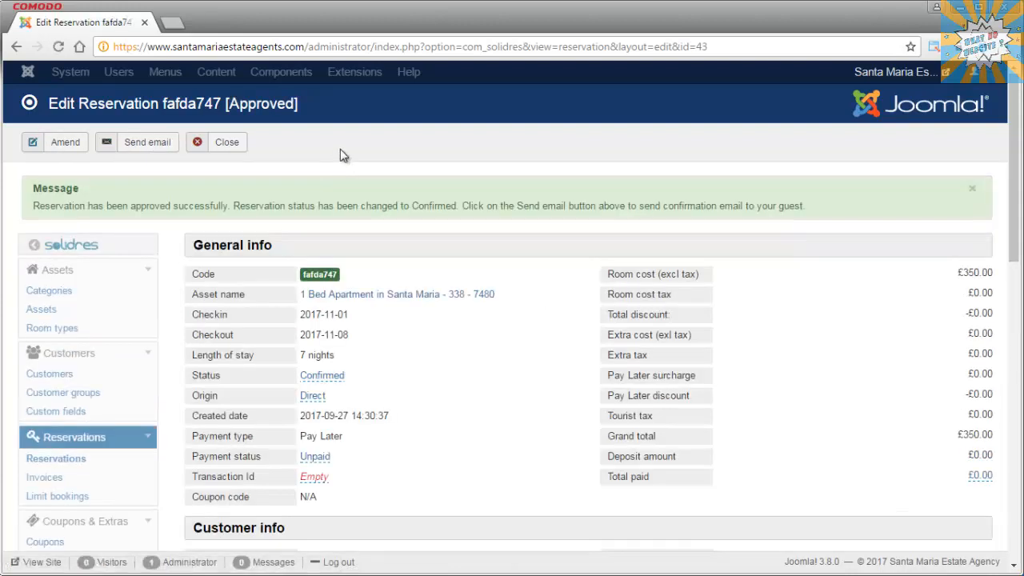
left_click(238, 144)
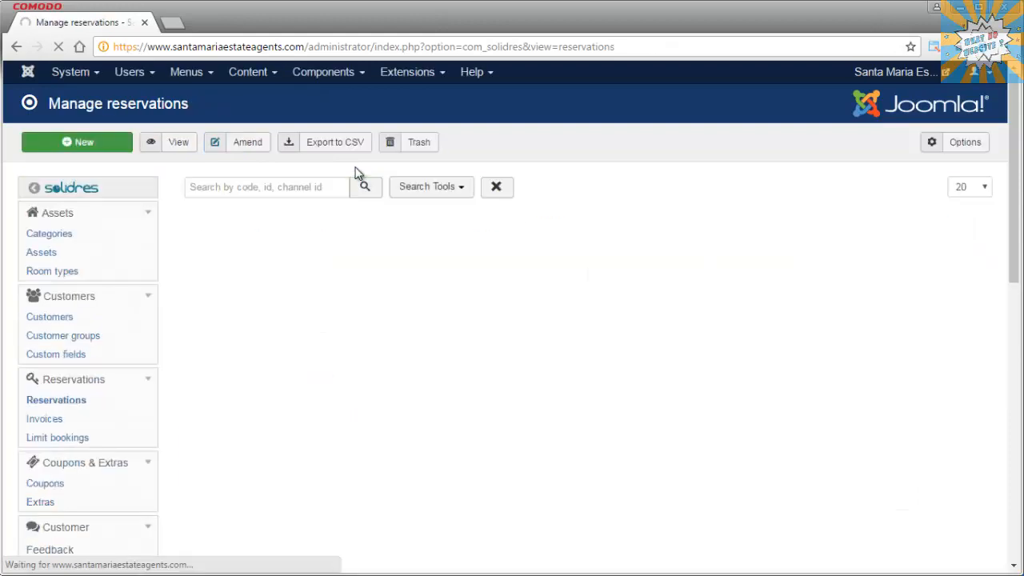
- Find the copied reservation code on the reservations page to check the approved booking's status
key("ctrl+f")
key("ctrl+v")
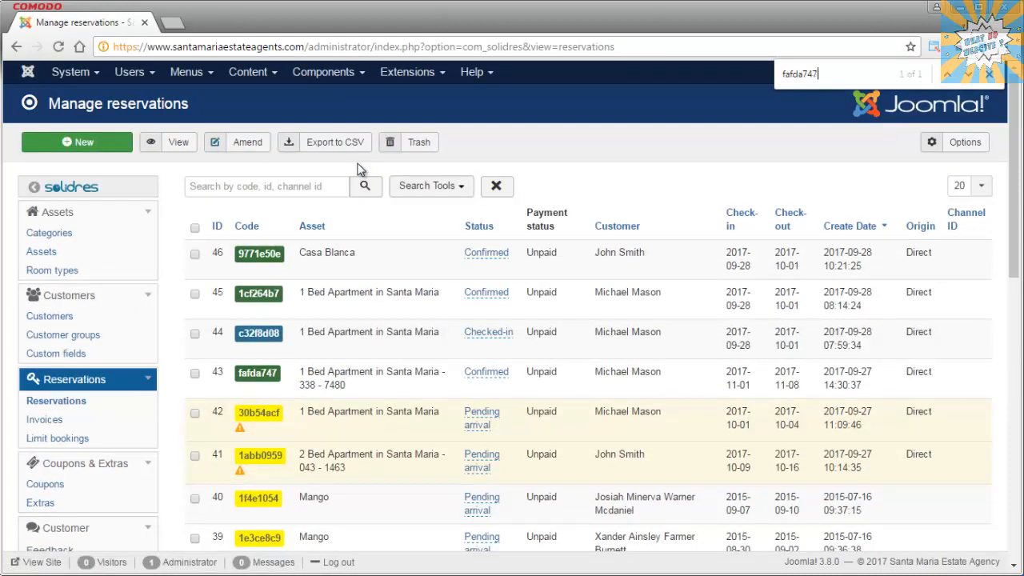
key("Escape")
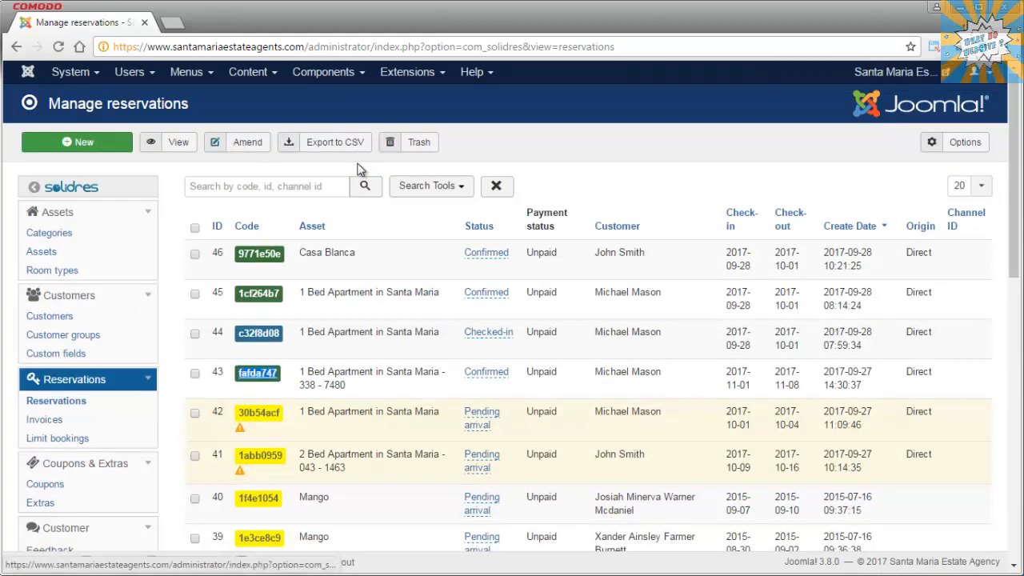
left_click(288, 383)
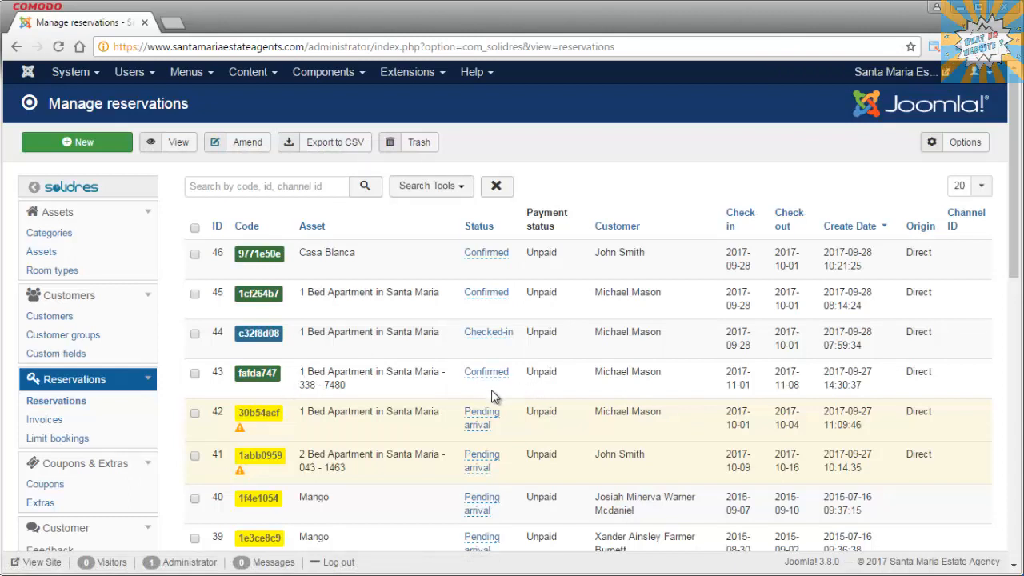
- Submit the note "Sample message" on the Casa Blanca reservation with email notification and frontend display enabled, and close the reservation
left_click(273, 256)
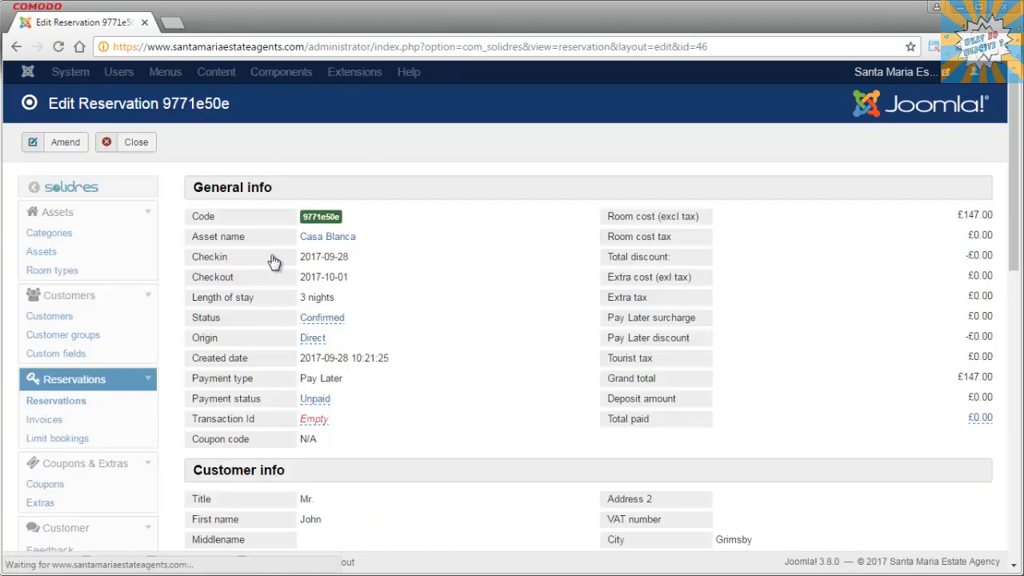
scroll(451, 238, "down", 5)
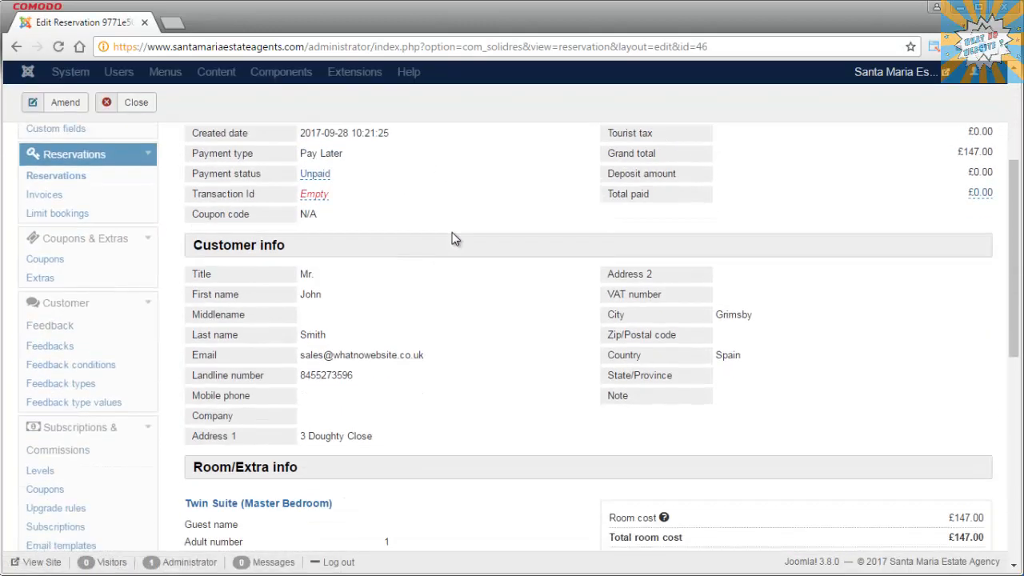
scroll(452, 238, "down", 3)
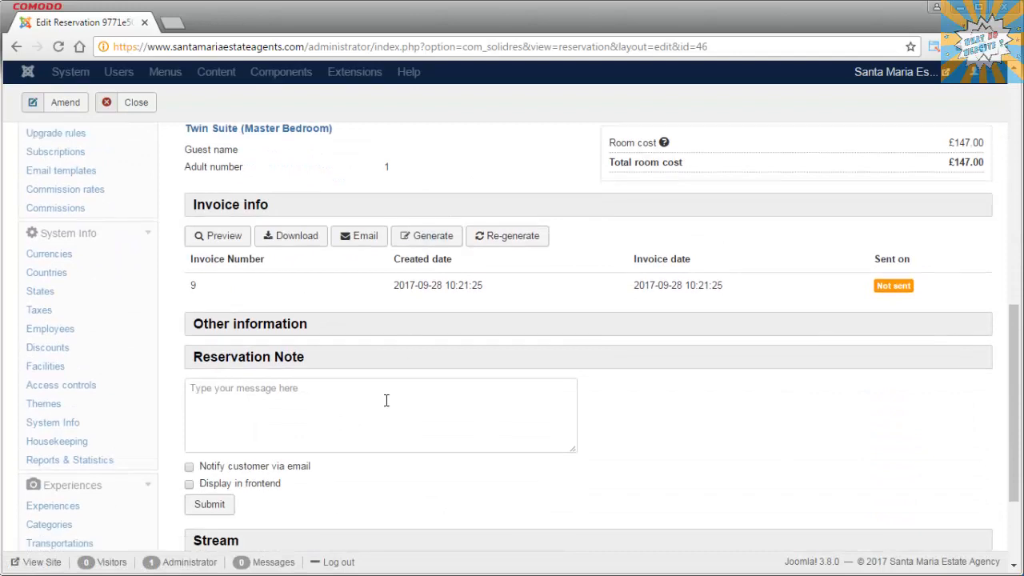
left_click(387, 406)
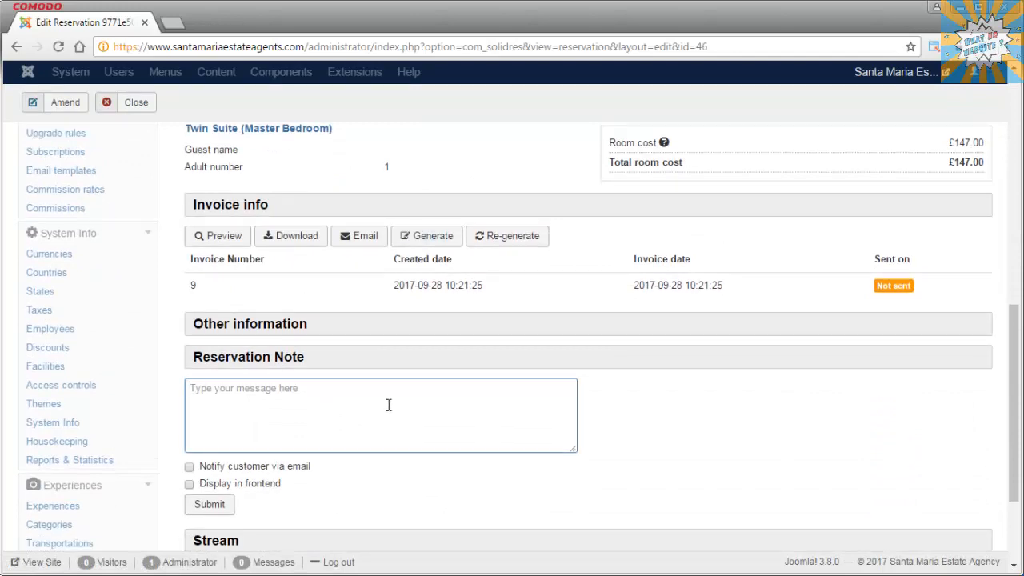
type("Sample message")
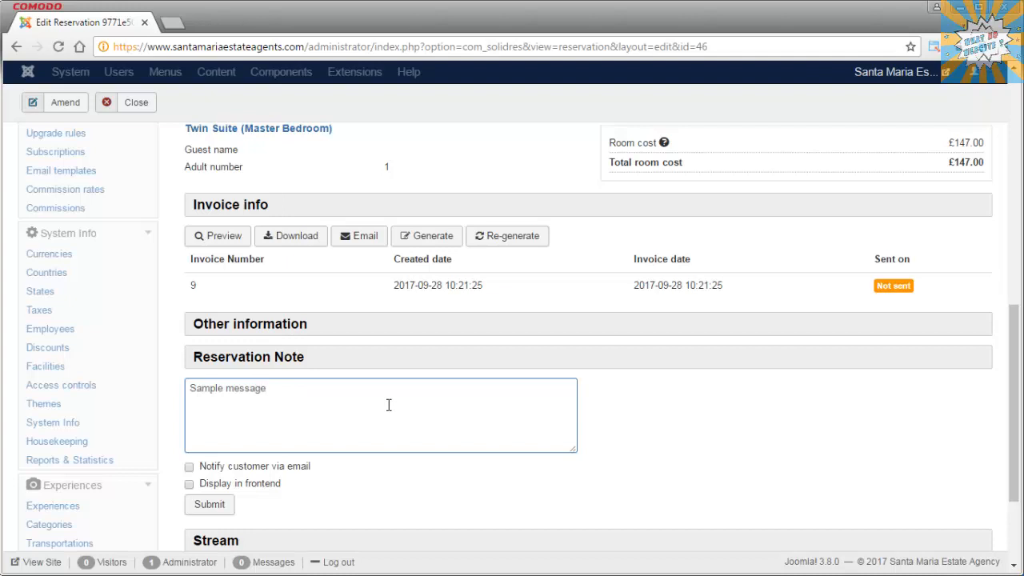
left_click(214, 468)
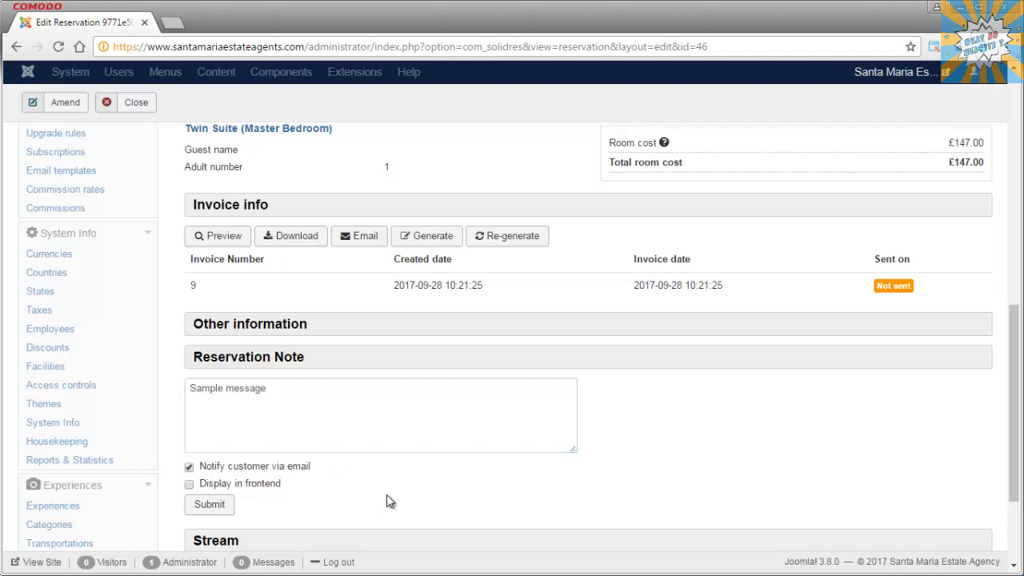
left_click(253, 486)
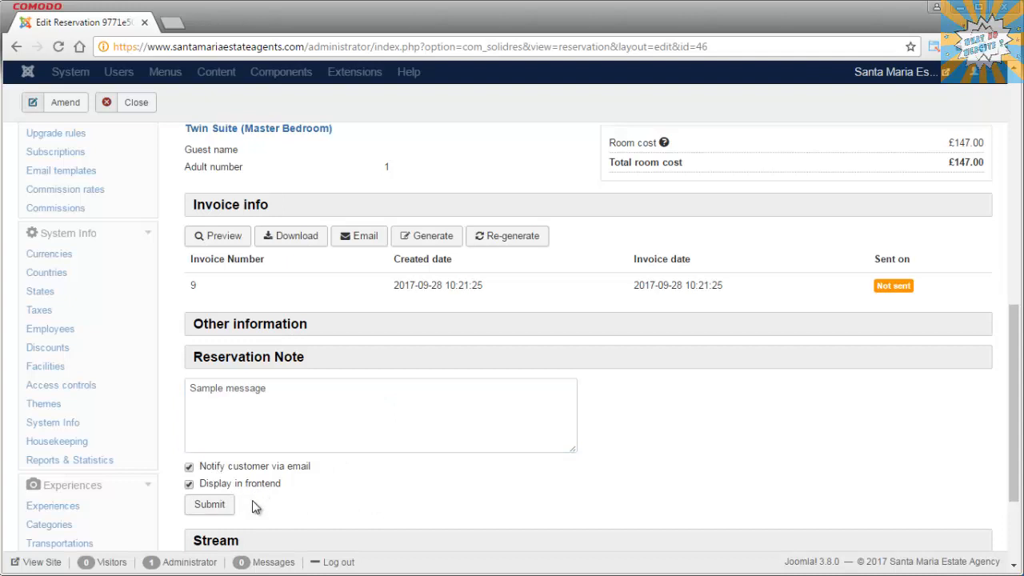
scroll(303, 488, "down", 1)
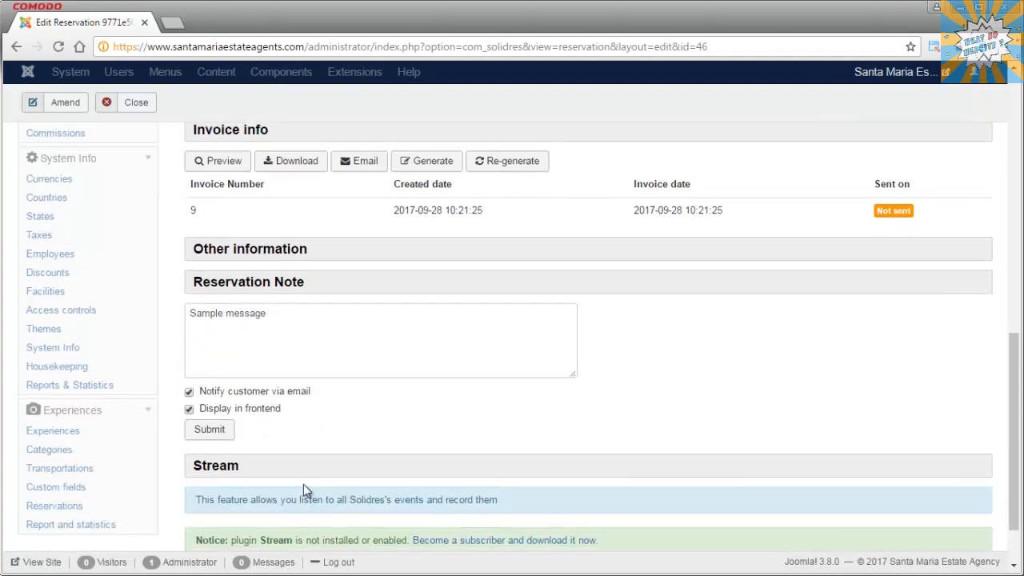
left_click(217, 435)
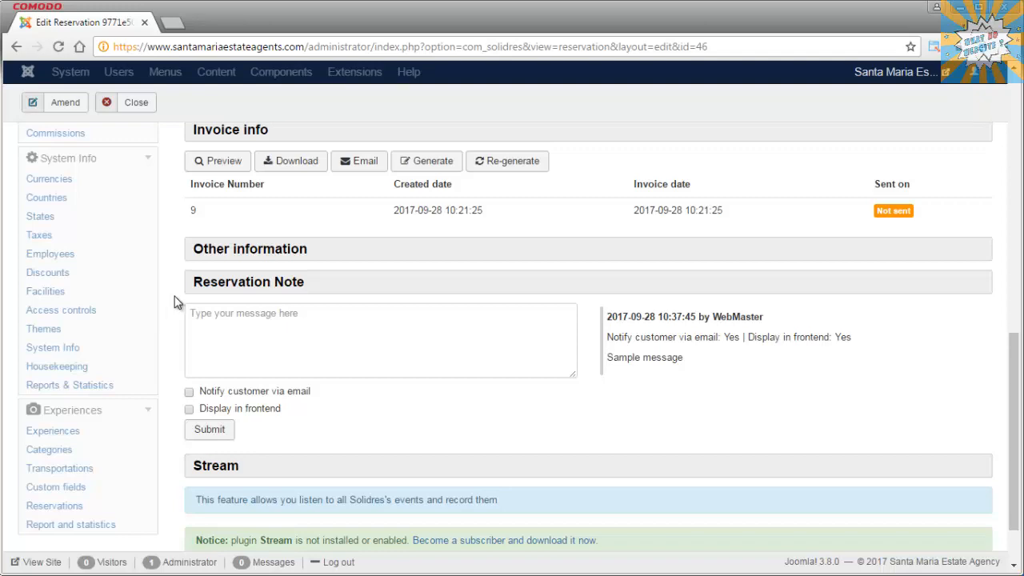
scroll(178, 302, "up", 10)
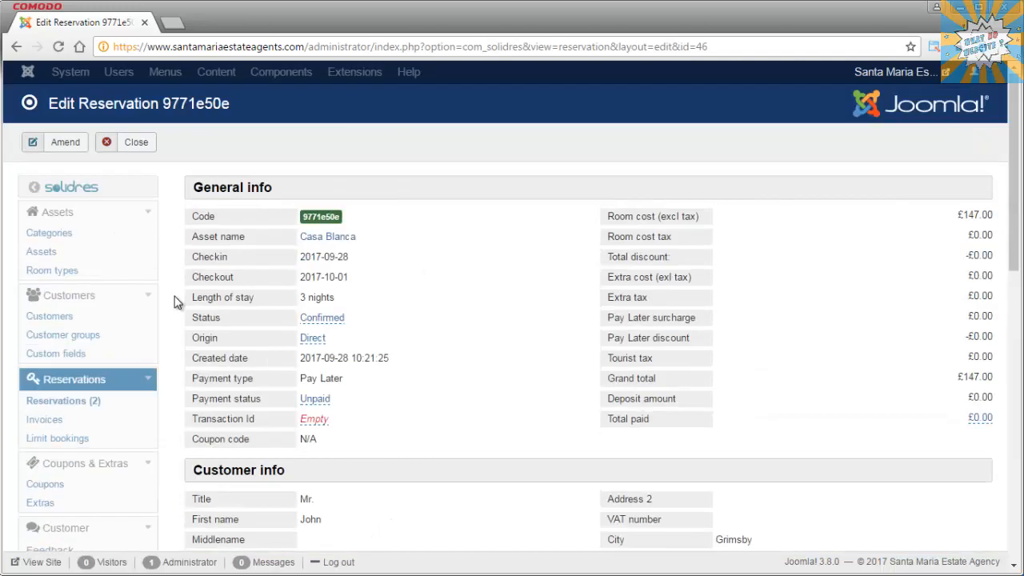
left_click(126, 145)
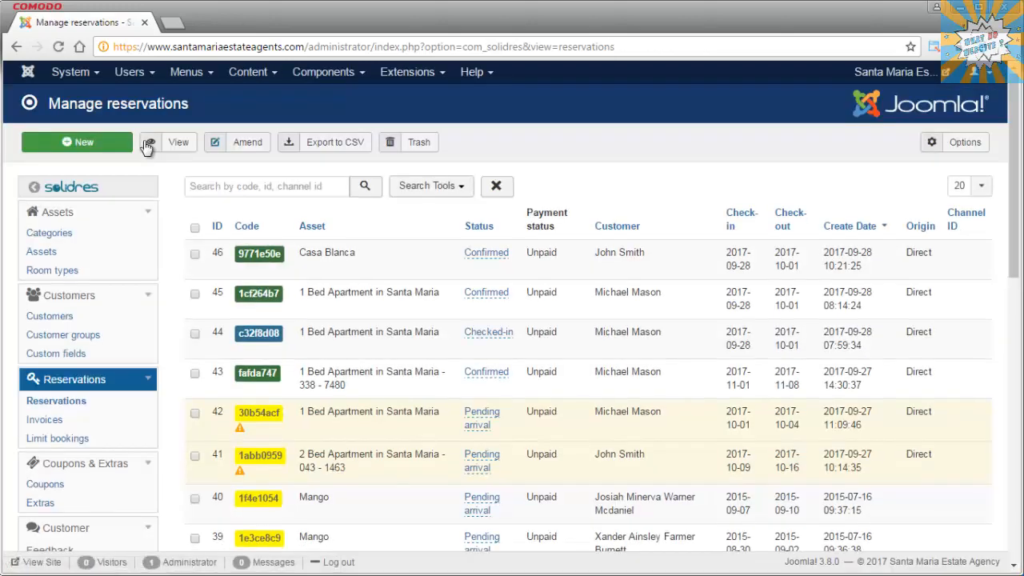
- Open the Twin Suite room type of the Casa Blanca asset and check the available reservation assets without changing the selection
left_click(58, 253)
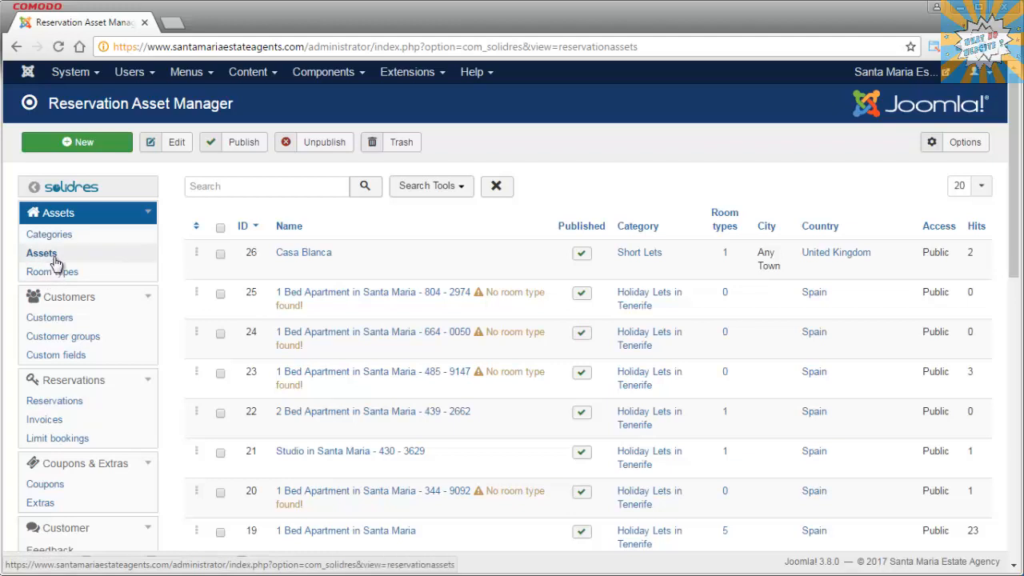
left_click(310, 259)
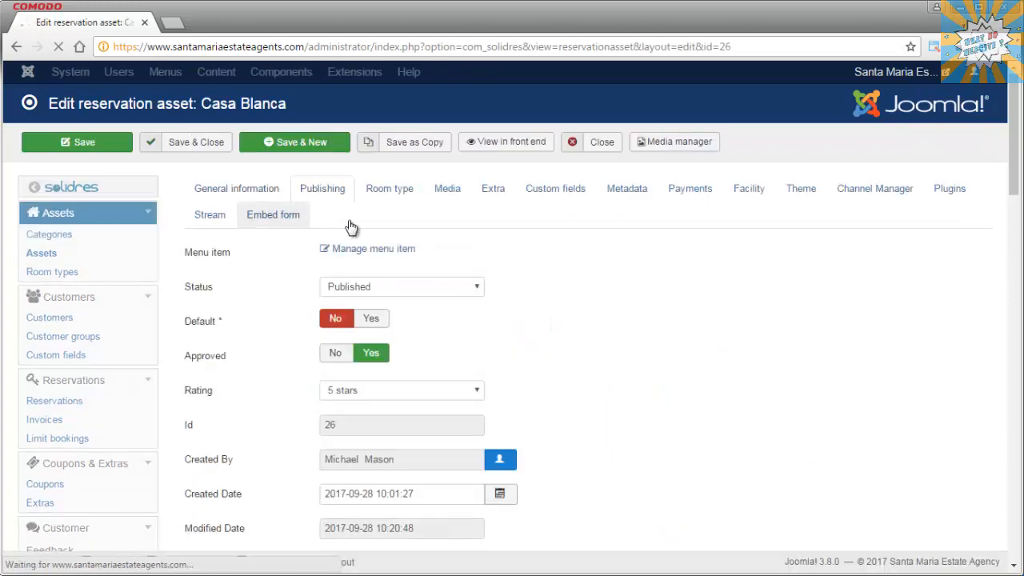
left_click(374, 190)
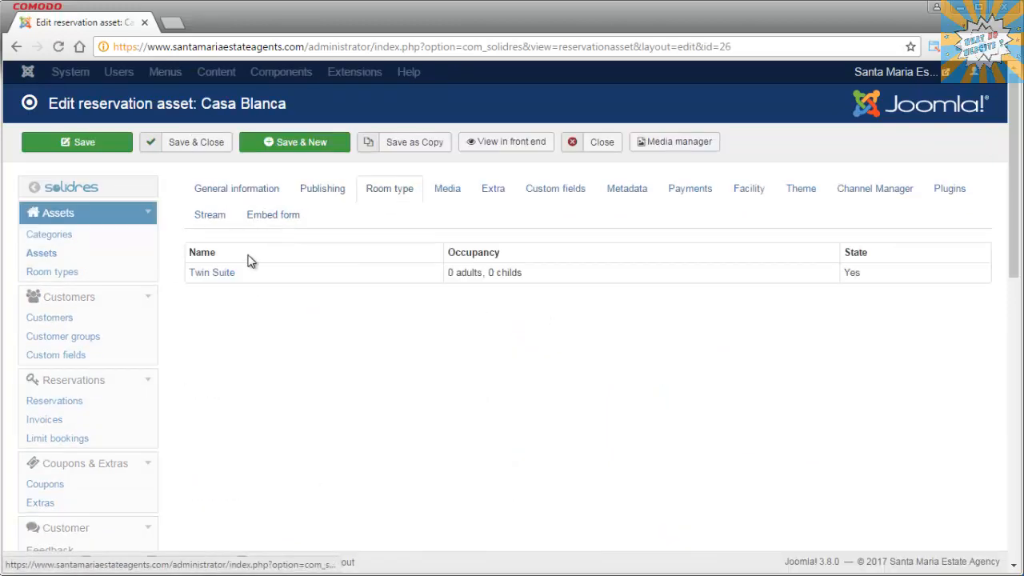
left_click(209, 273)
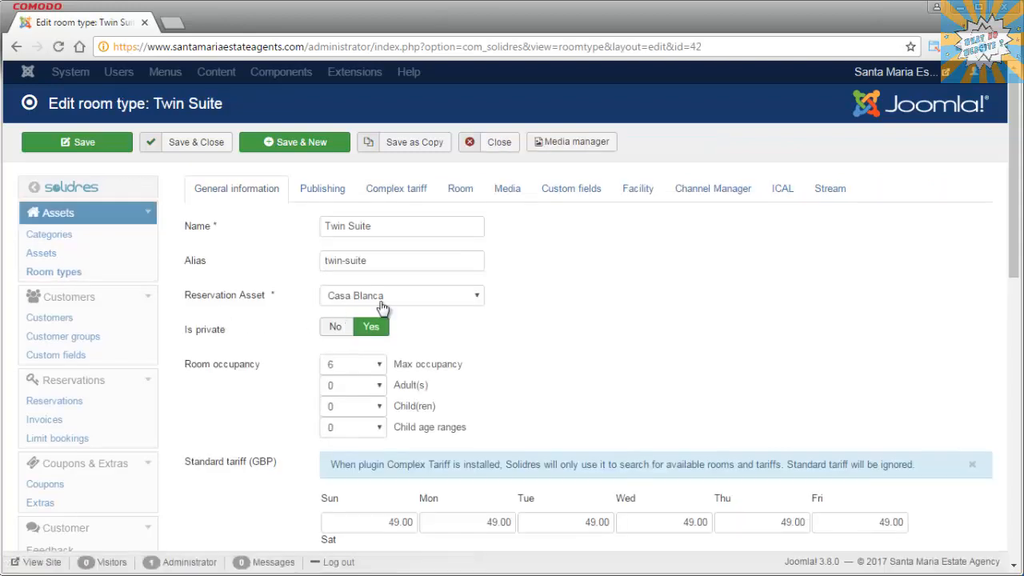
left_click(386, 302)
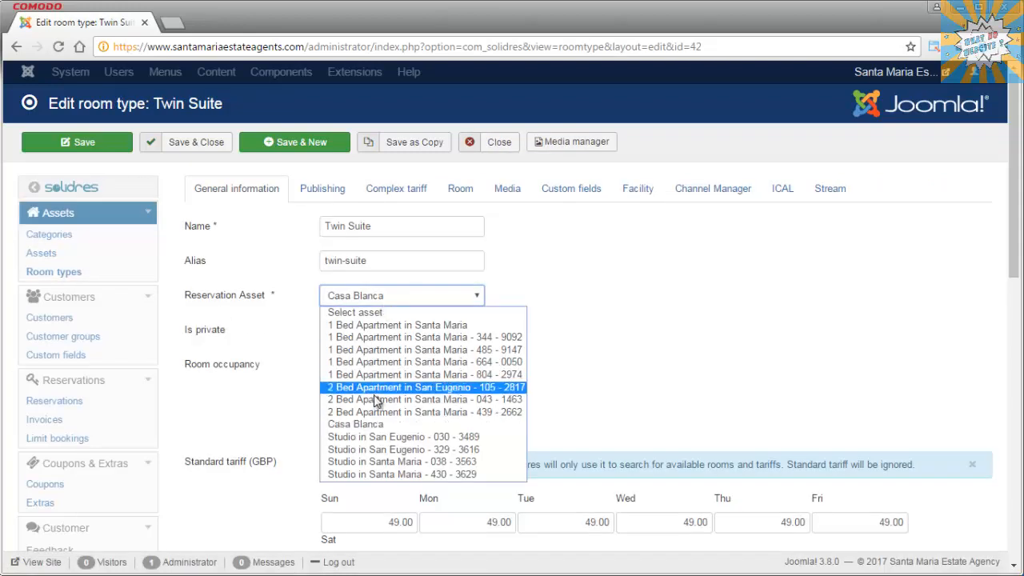
left_click(576, 282)
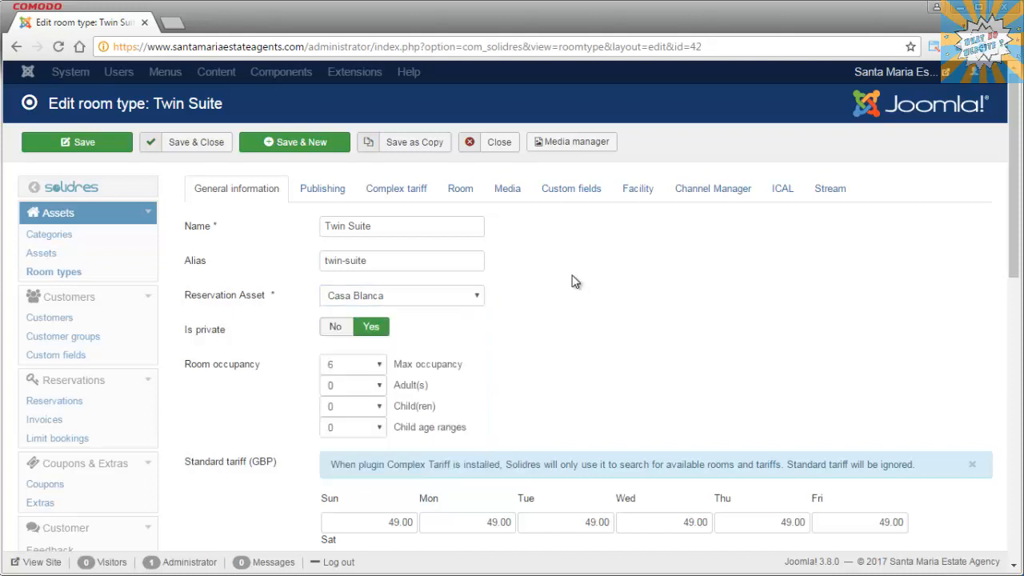
- Review the bookable room names defined for the Twin Suite room type
left_click(462, 194)
triple_click(455, 360)
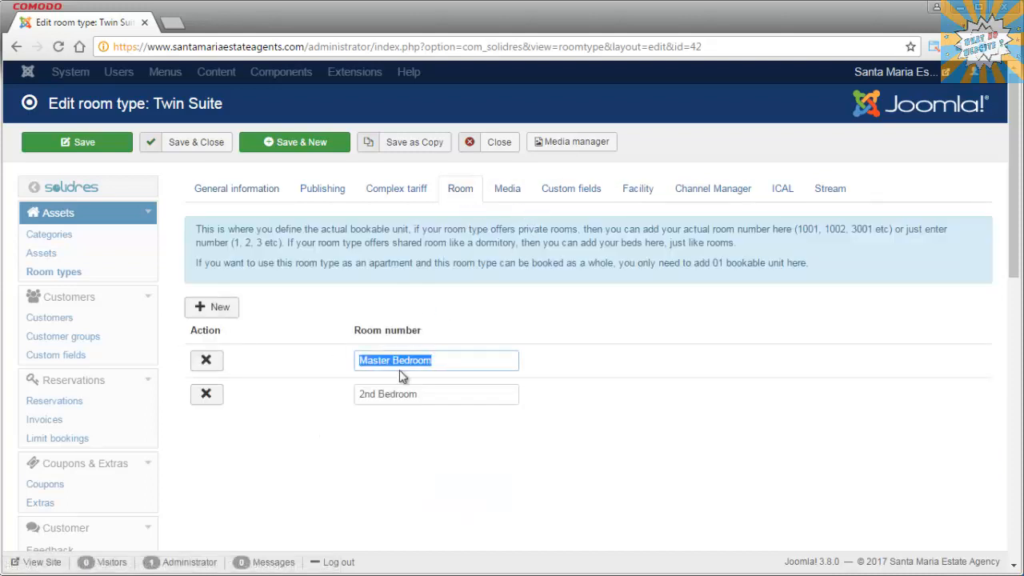
triple_click(441, 388)
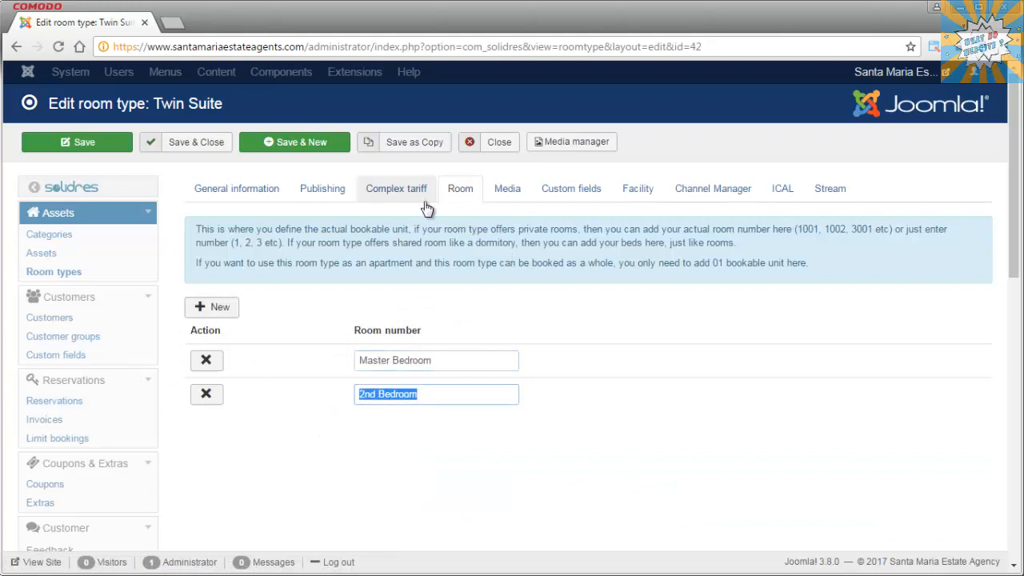
left_click(448, 211)
- Open the Standard Tariff in the Twin Suite's complex tariffs, review its settings and save it
left_click(391, 190)
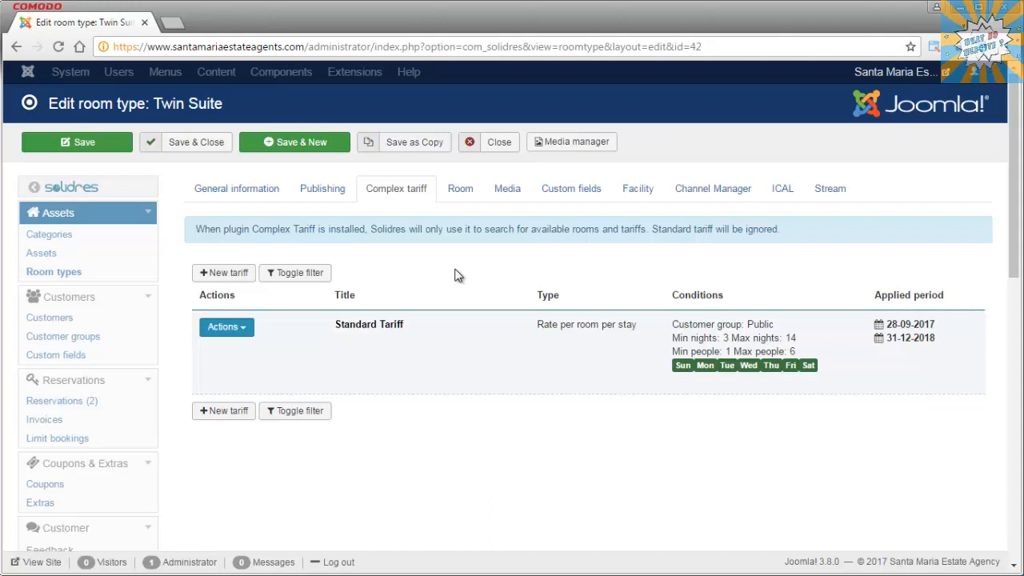
left_click(248, 335)
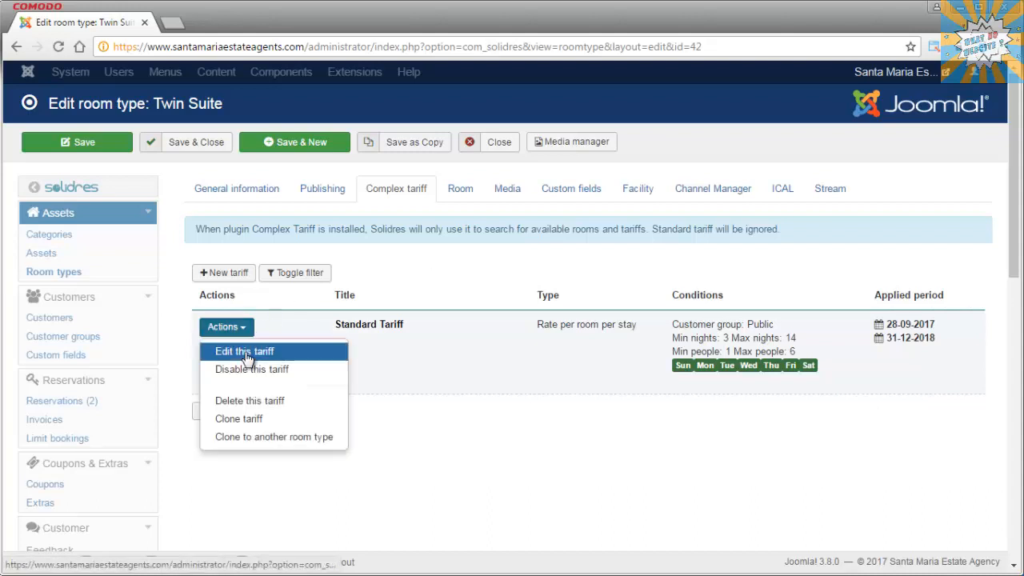
left_click(244, 352)
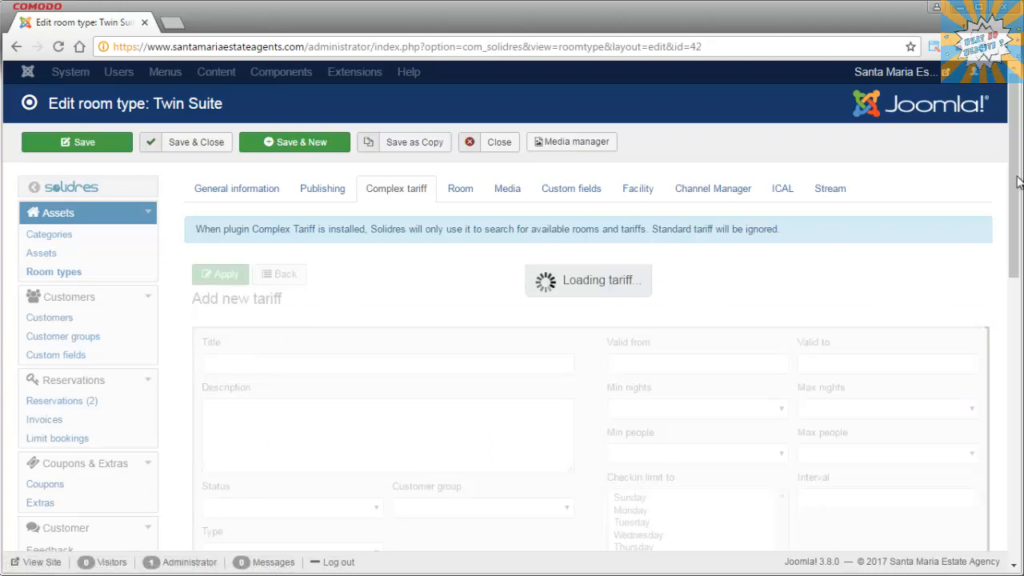
scroll(1018, 182, "down", 3)
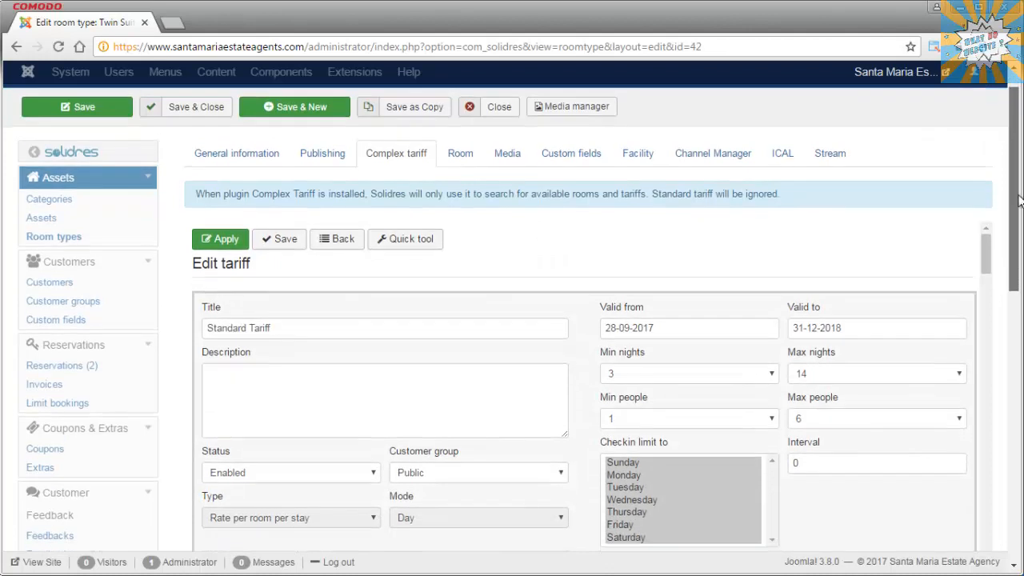
scroll(512, 312, "down", 1)
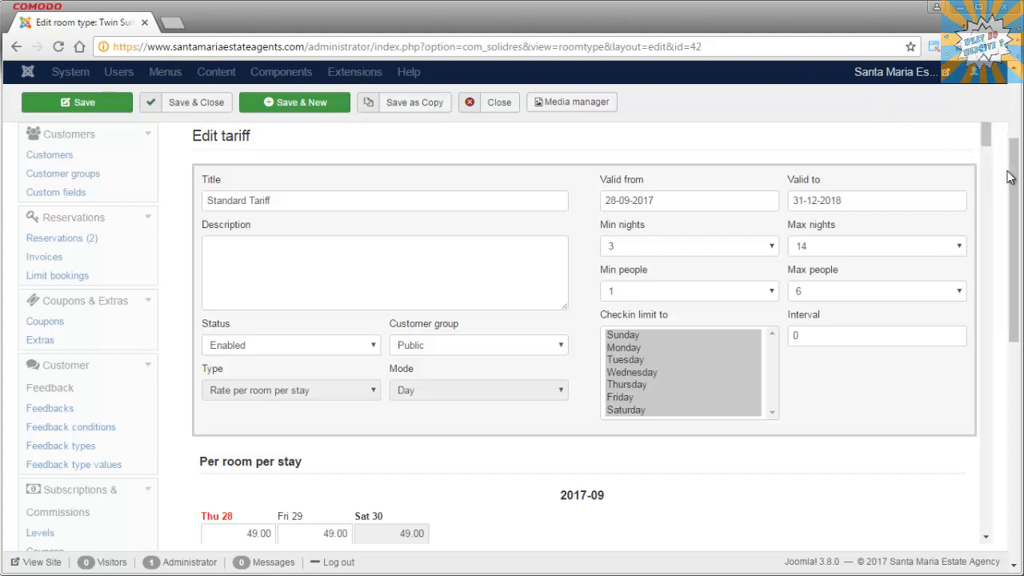
scroll(1018, 196, "up", 1)
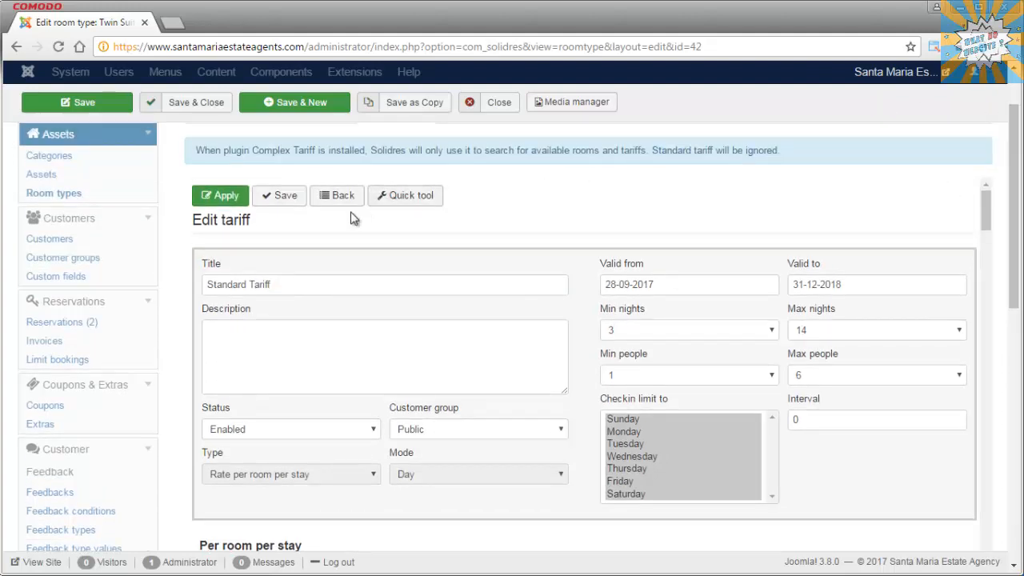
left_click(286, 195)
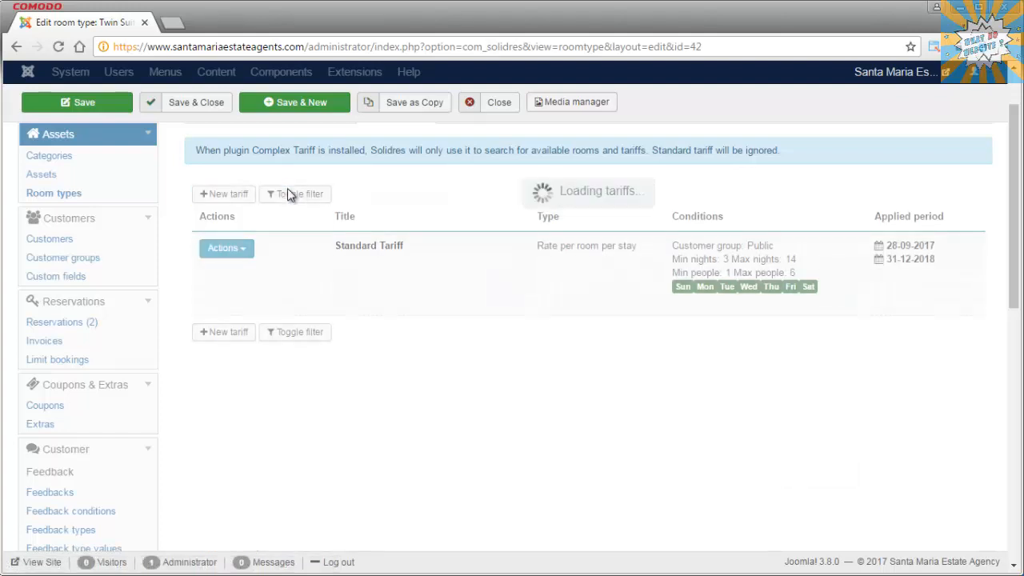
- Create a new complex tariff titled Christmas for the Twin Suite, valid from 22-12-2017
left_click(232, 332)
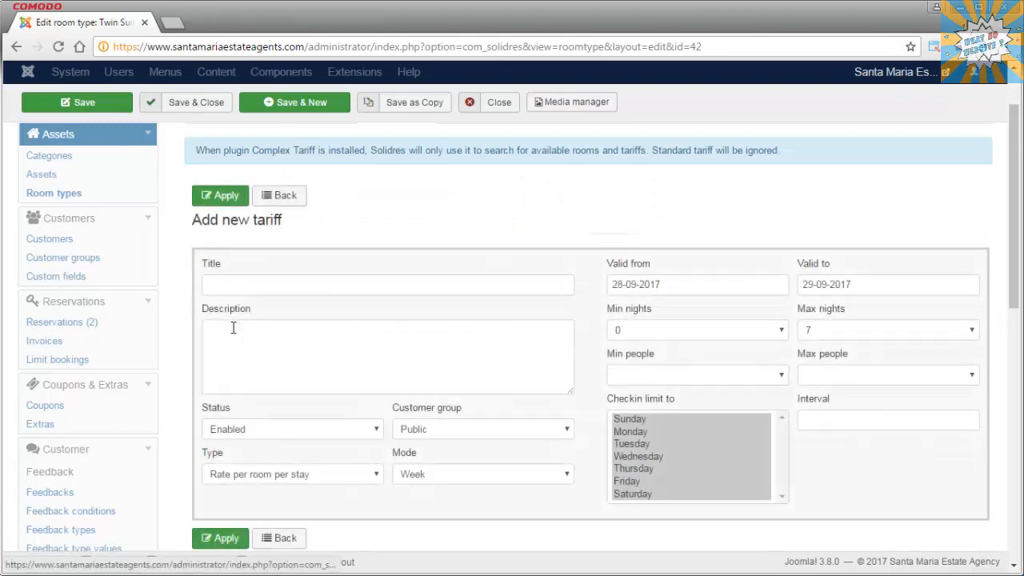
left_click(264, 285)
type("Christmas")
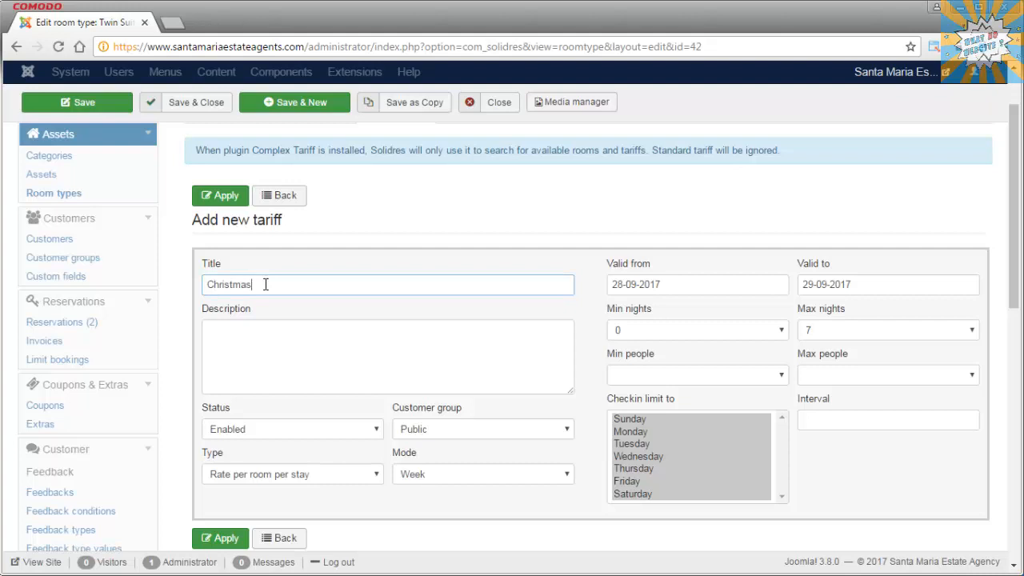
left_click(717, 288)
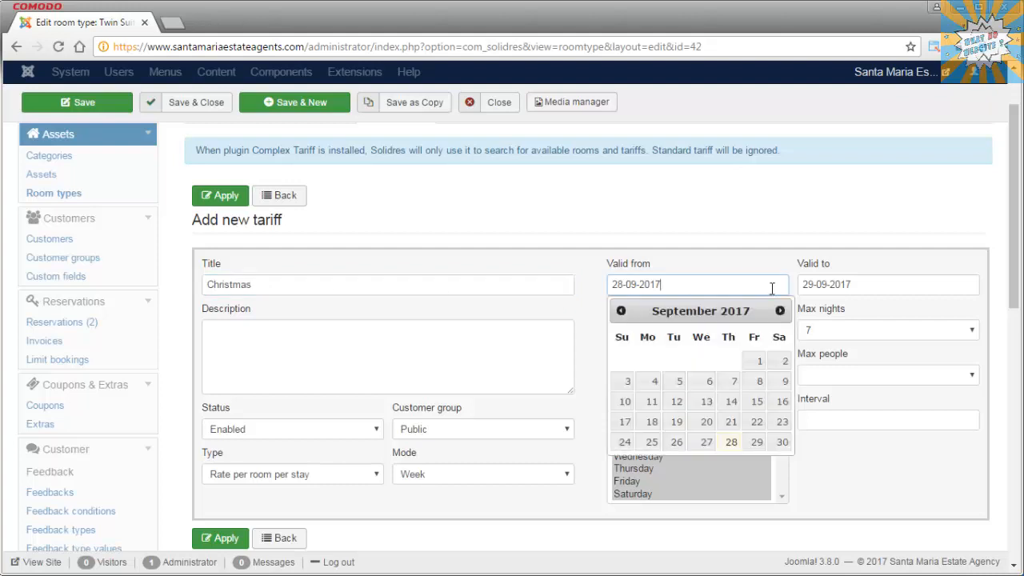
left_click(780, 310)
left_click(779, 310)
left_click(780, 311)
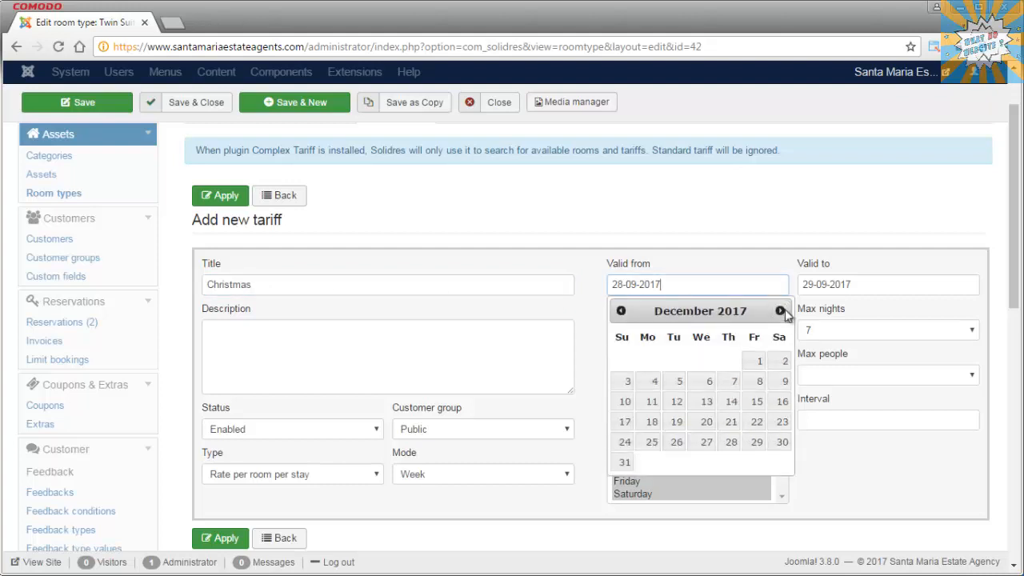
left_click(756, 424)
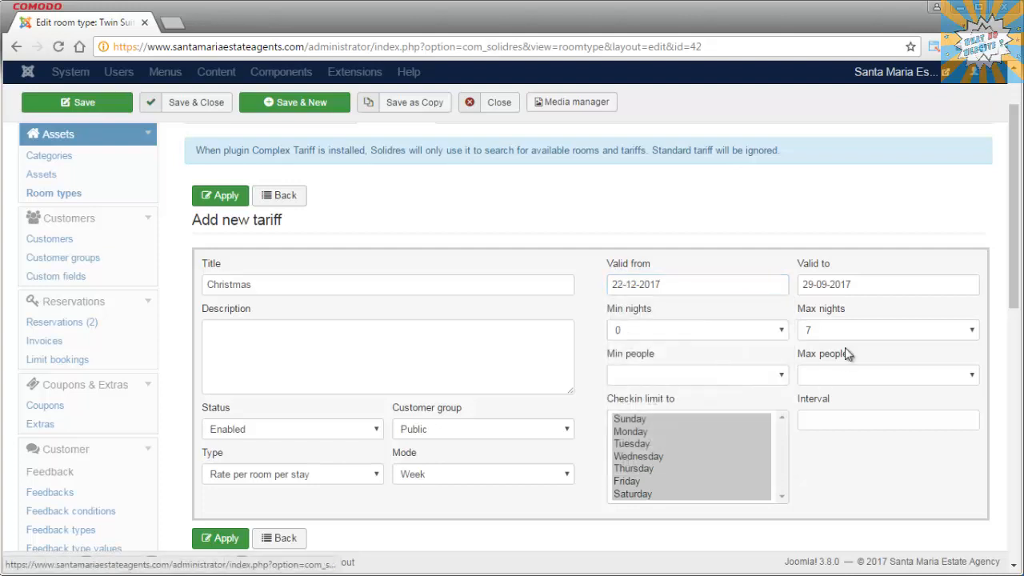
- Set the Christmas tariff's valid-to date to 05-01-2018
left_click(895, 282)
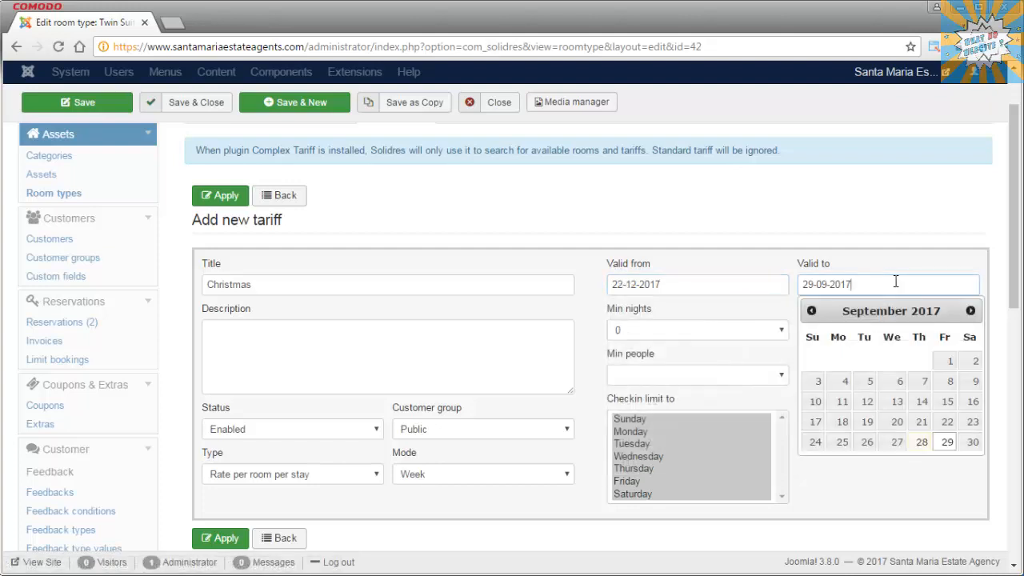
left_click(970, 310)
left_click(970, 310)
left_click(970, 310)
left_click(970, 311)
left_click(970, 311)
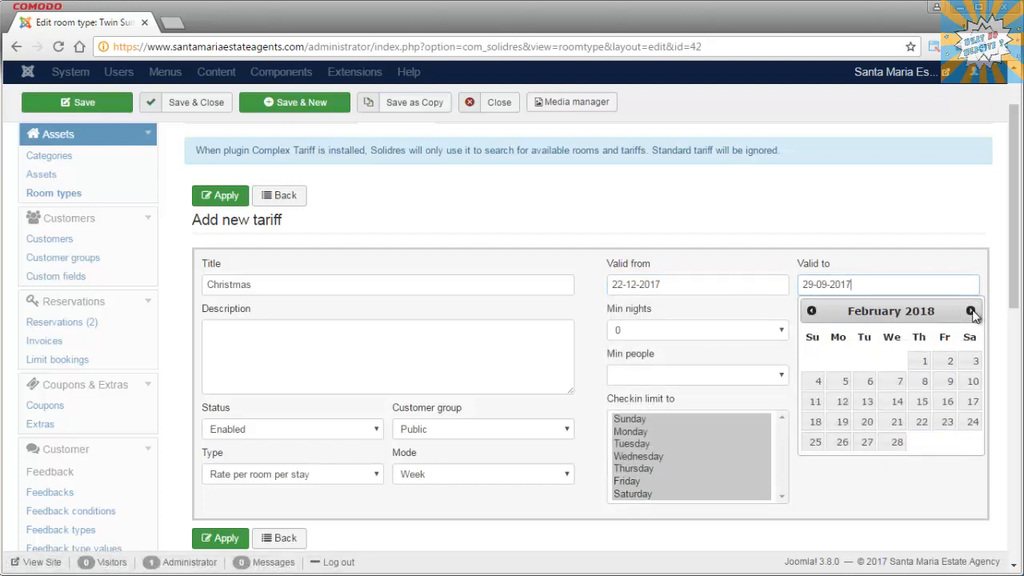
left_click(811, 311)
left_click(947, 361)
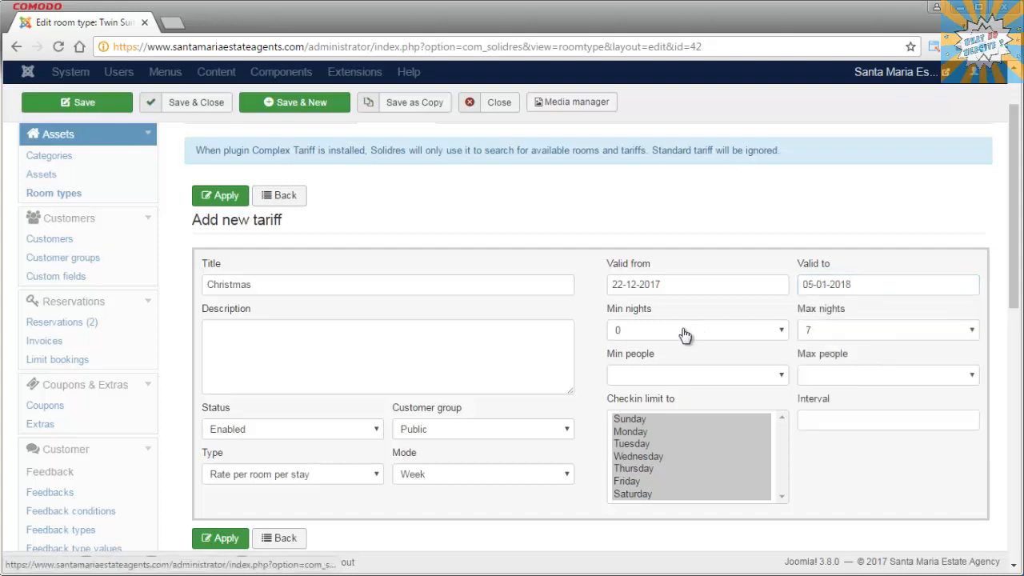
- Set the Christmas tariff's minimum and maximum nights to 14, minimum people to 1 and maximum people to 6
left_click(685, 334)
type("14")
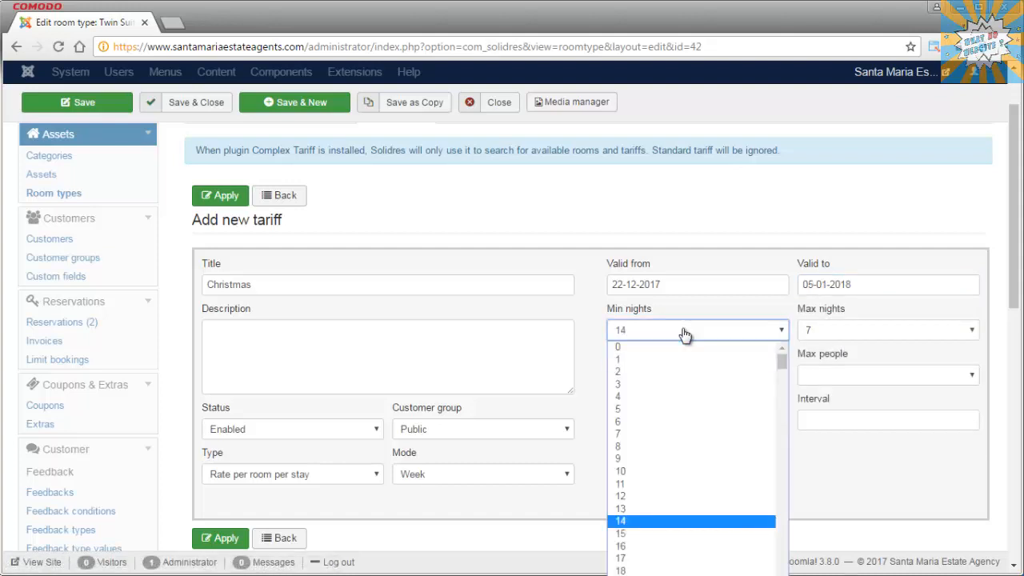
key("Return")
key("Tab")
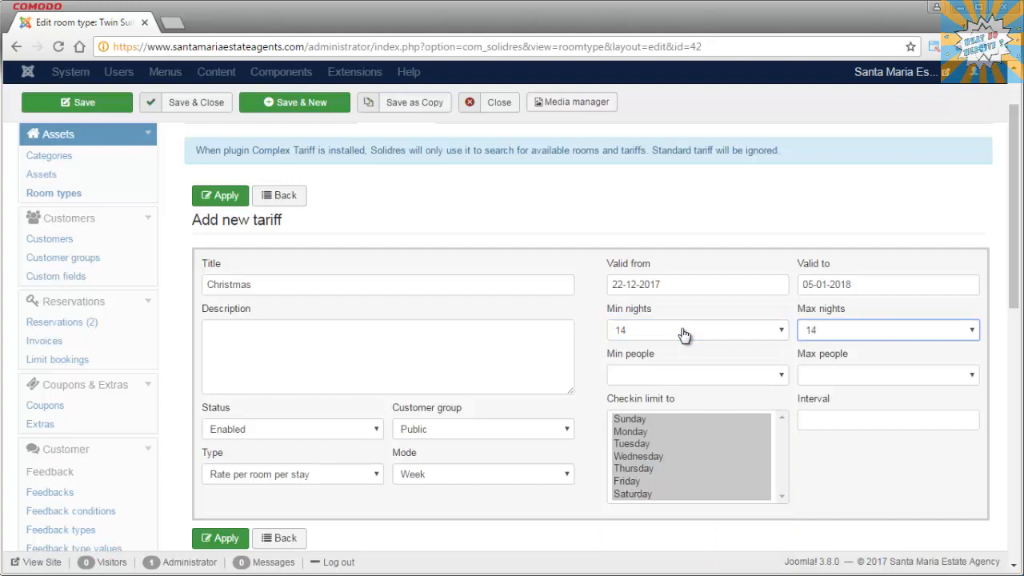
key("Tab")
key("Tab")
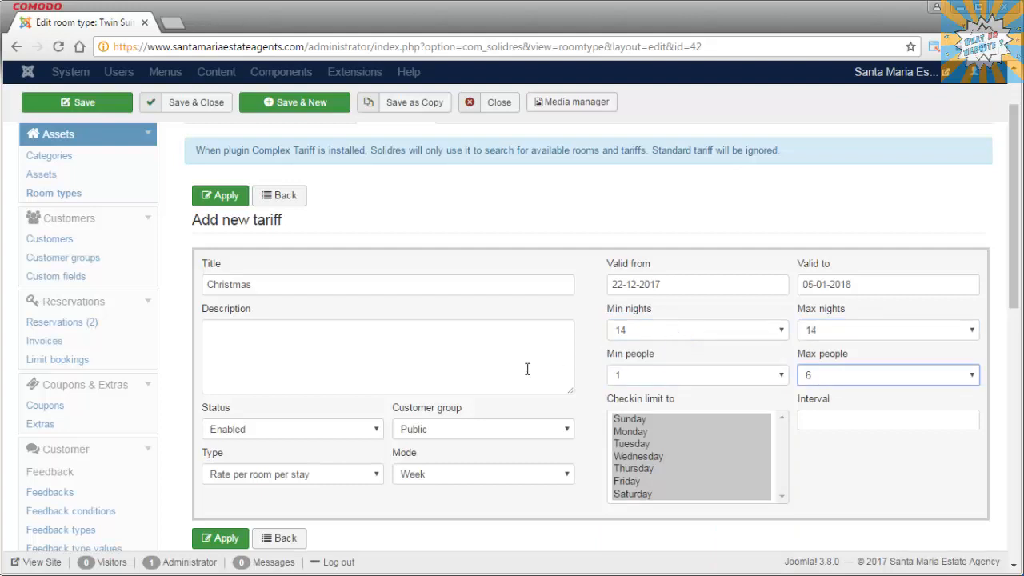
- Set the Christmas tariff's type to Package per room and apply the new tariff
left_click(335, 477)
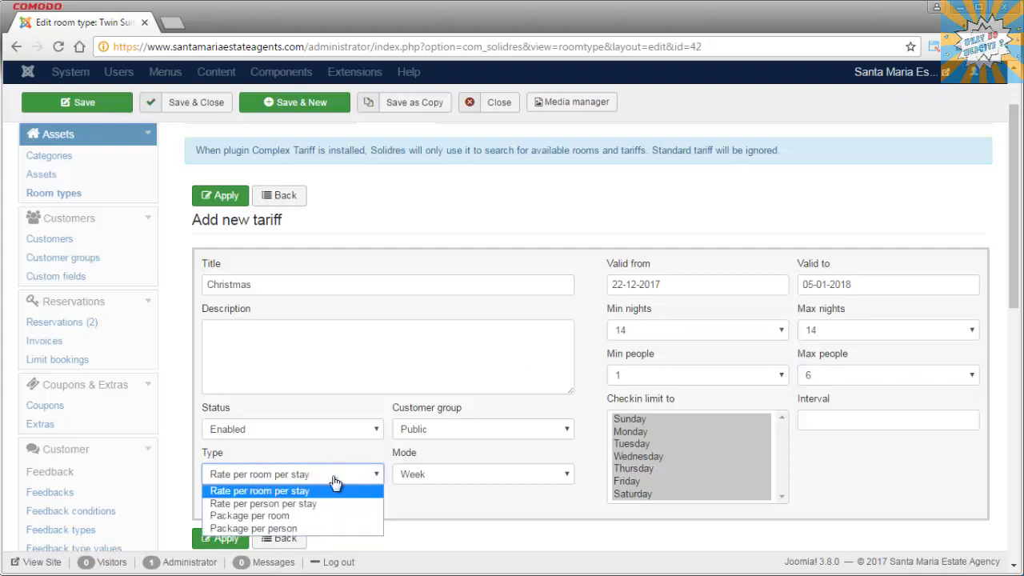
left_click(335, 492)
left_click(460, 480)
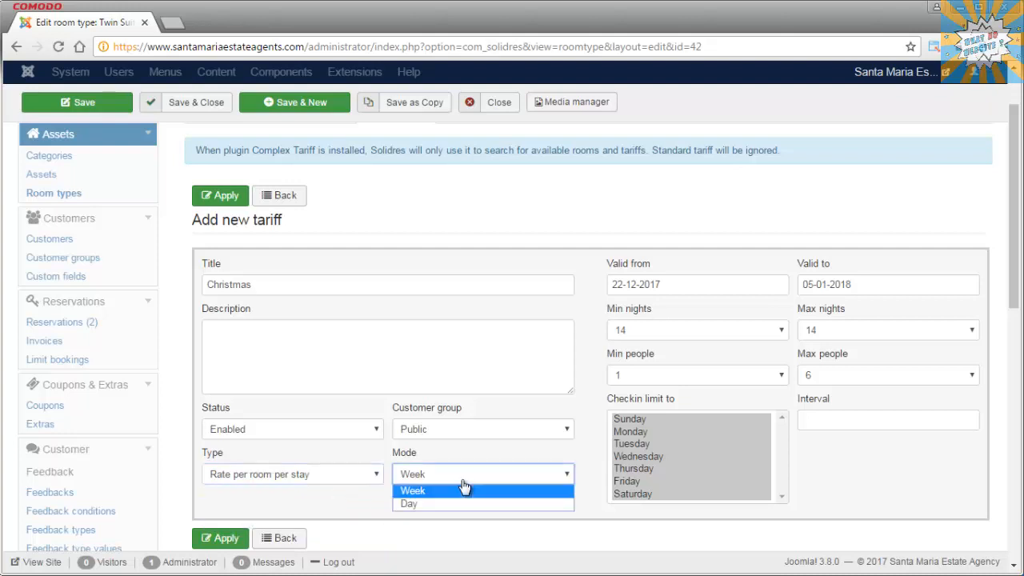
left_click(458, 487)
left_click(331, 480)
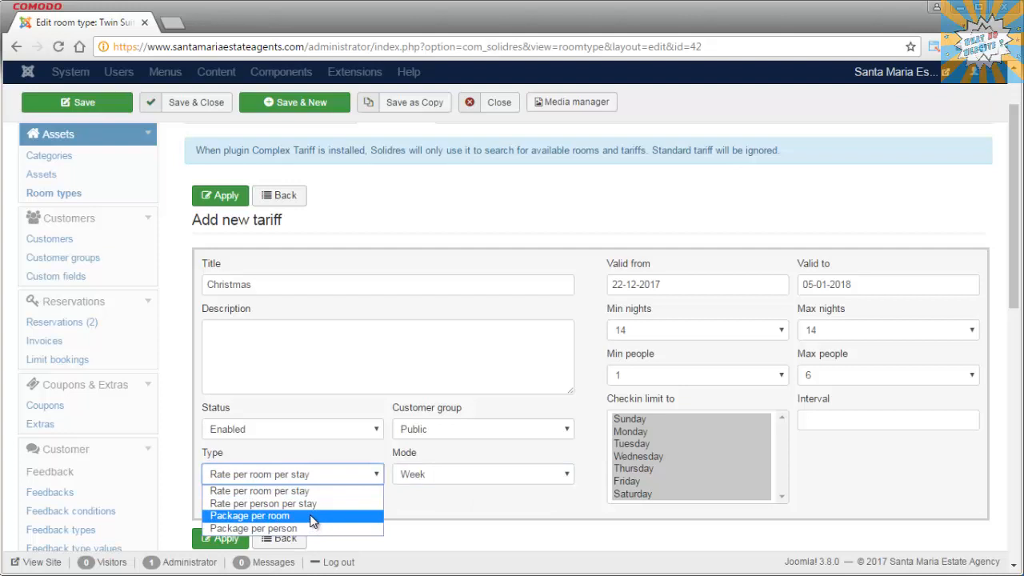
left_click(312, 516)
left_click(455, 491)
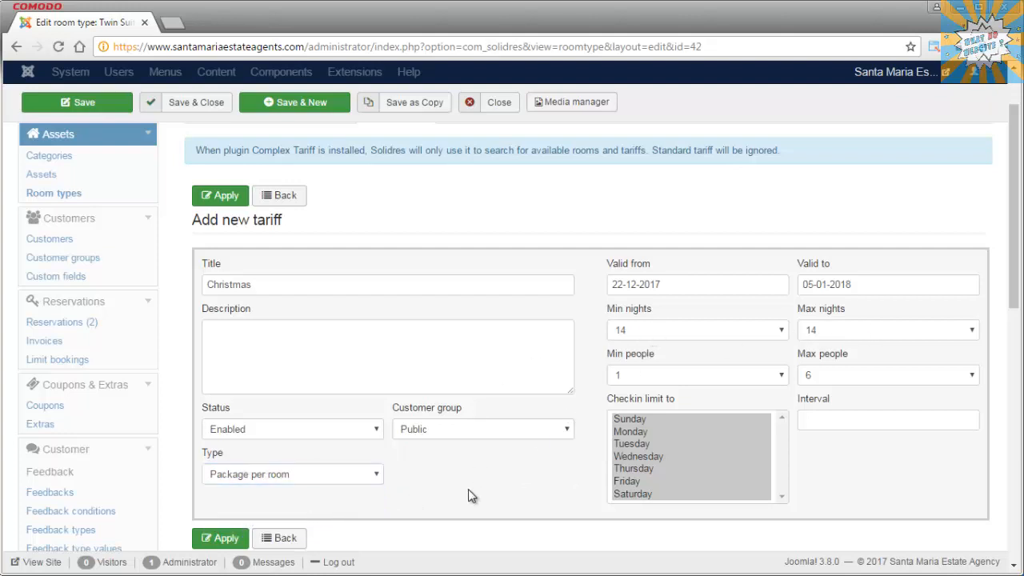
scroll(468, 489, "down", 1)
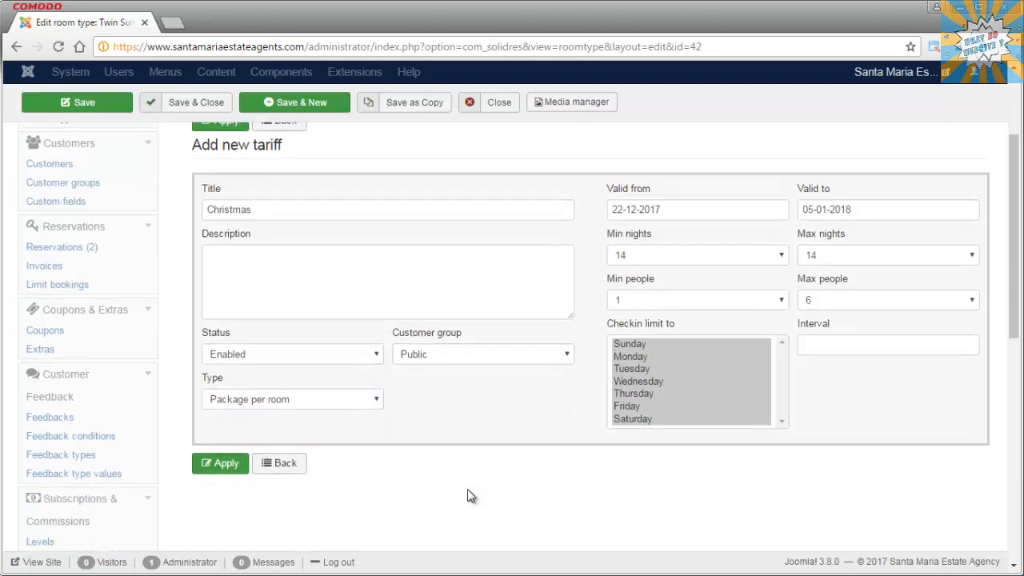
left_click(241, 464)
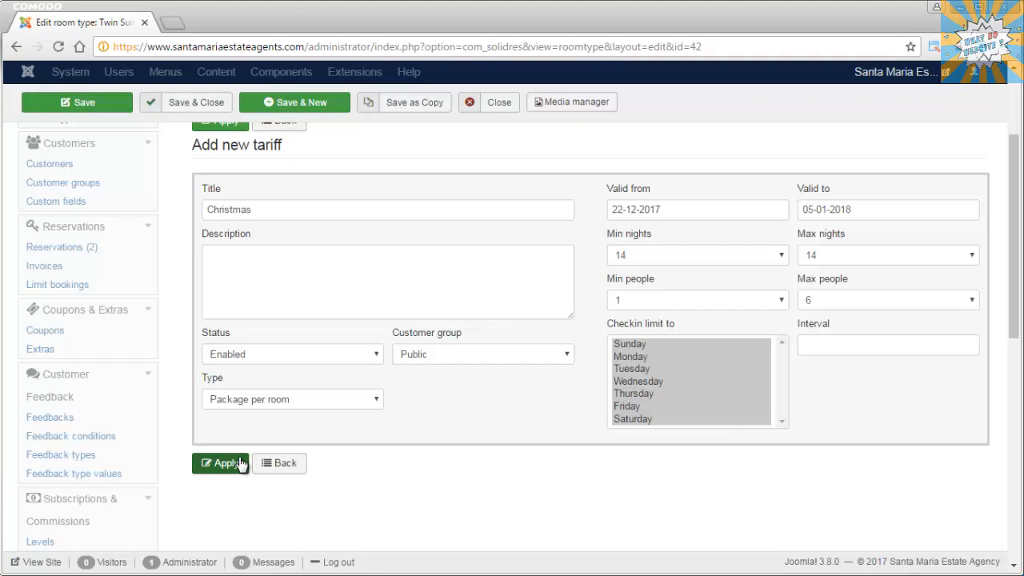
left_click(239, 466)
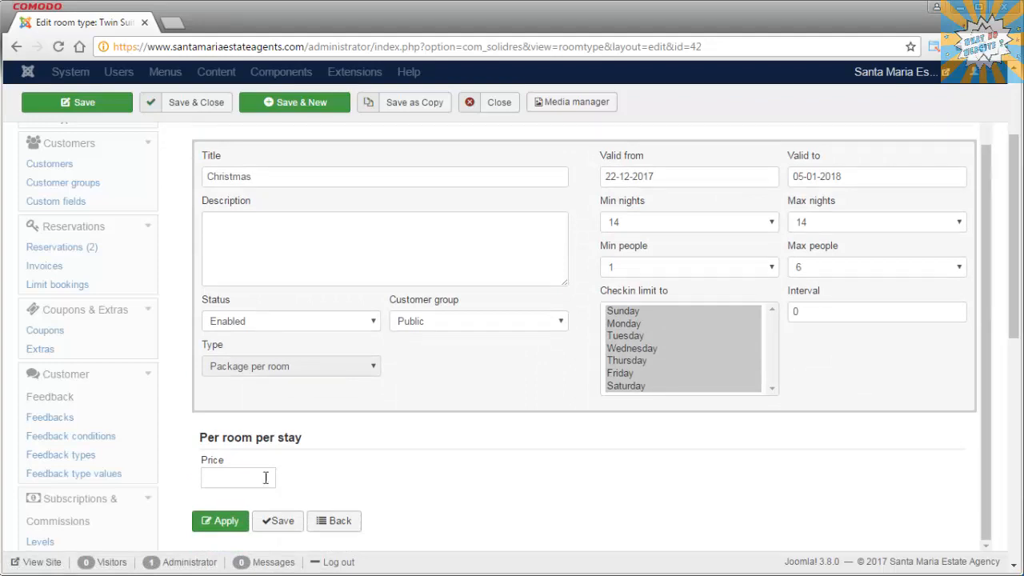
- Set the Christmas package price per room to 980 and save the tariff
left_click(266, 478)
type("900")
left_click(278, 521)
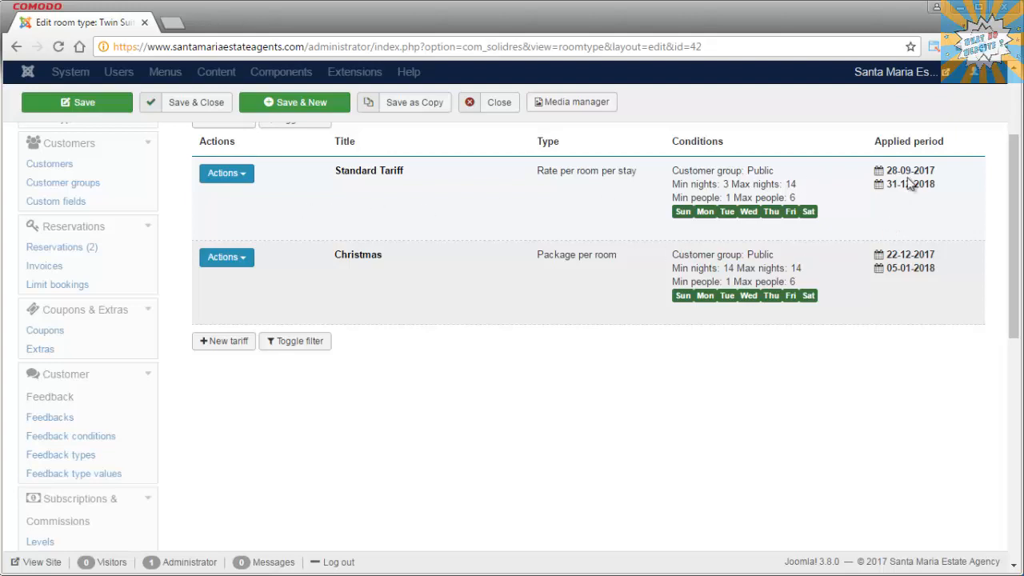
- Compare the two tariffs' applied periods and set the Standard Tariff's valid-to date to 21-12-2017
left_click_drag(887, 182, 934, 184)
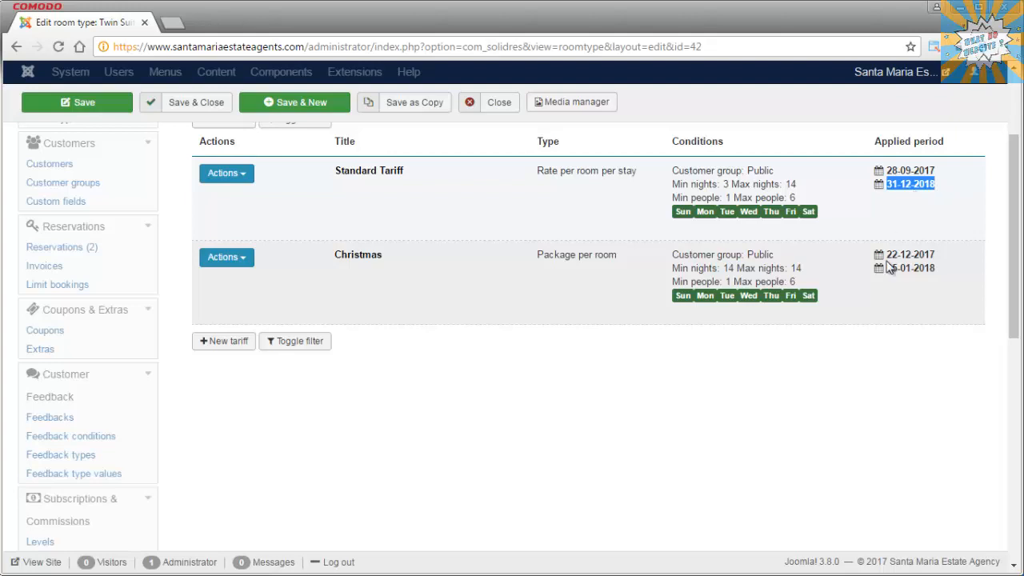
left_click_drag(887, 256, 936, 254)
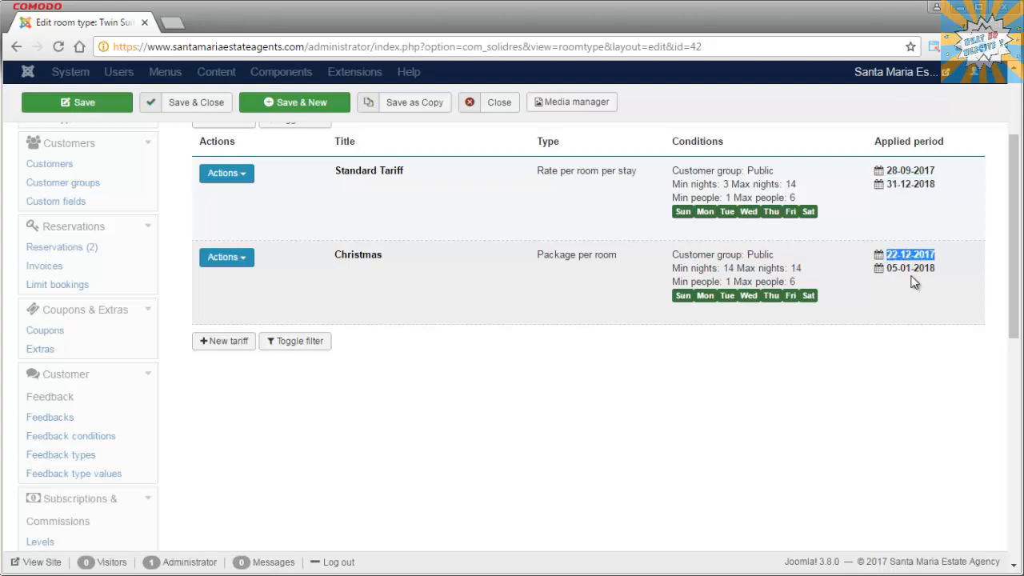
left_click(232, 174)
left_click(219, 198)
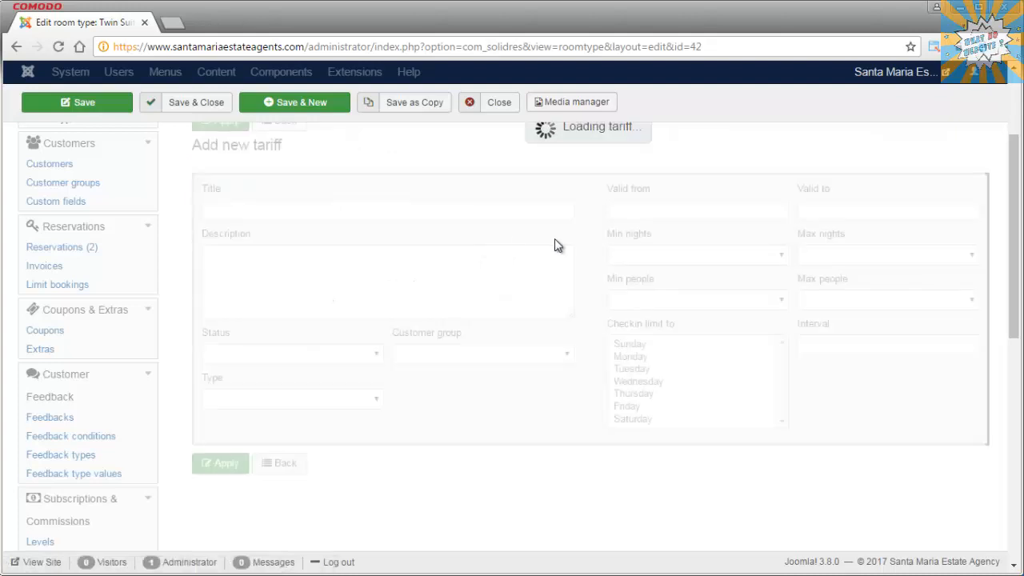
left_click(864, 217)
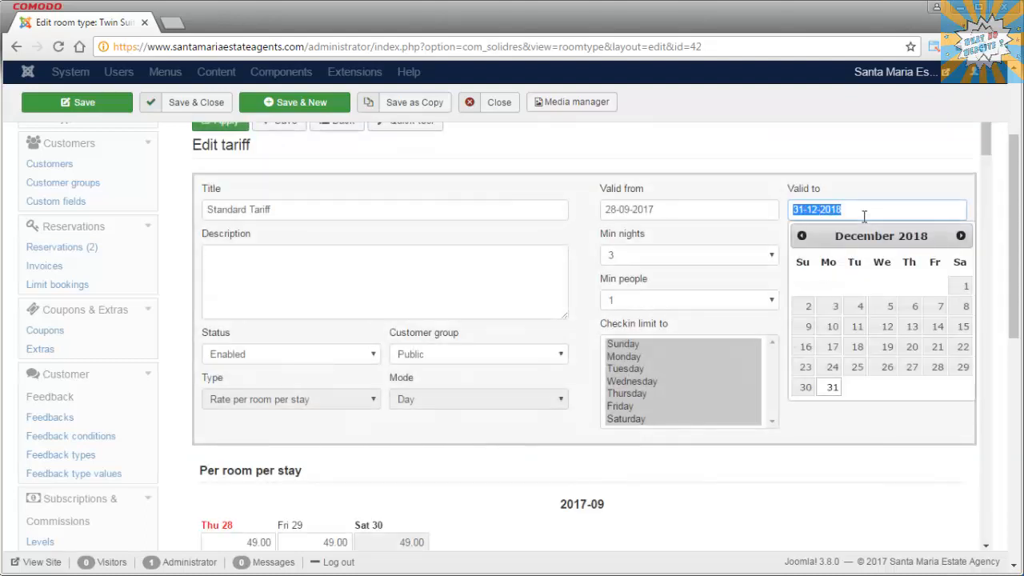
type("22-12-2017")
left_click(912, 345)
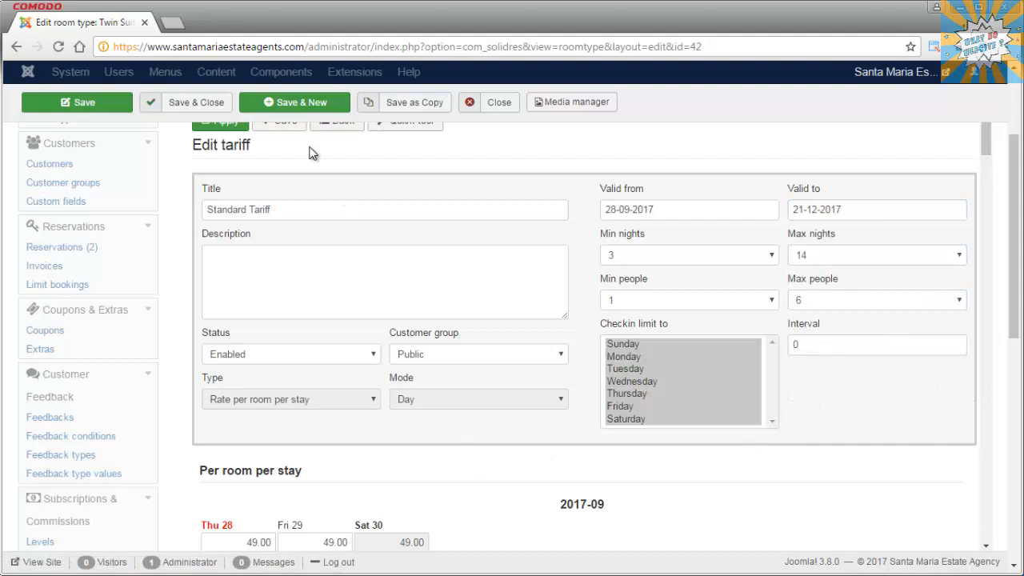
- Save the Standard Tariff, and save and close the Twin Suite room type
scroll(312, 160, "up", 1)
left_click(287, 196)
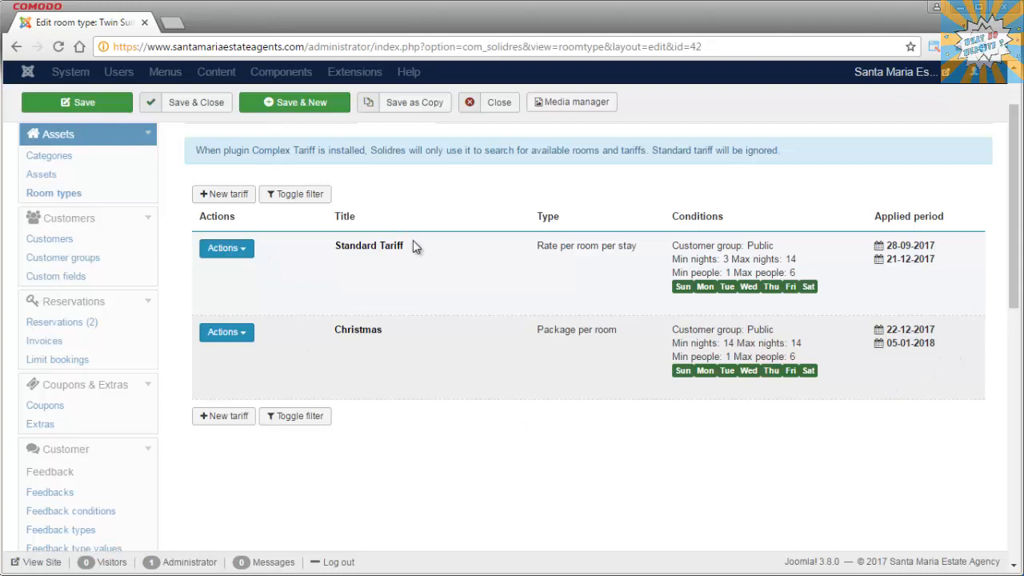
scroll(432, 232, "up", 1)
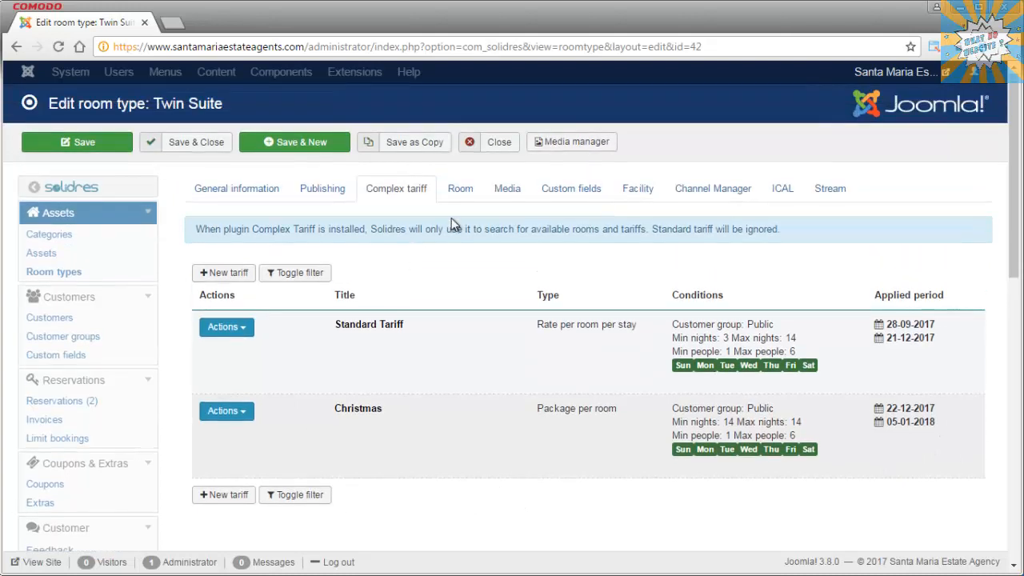
left_click(196, 142)
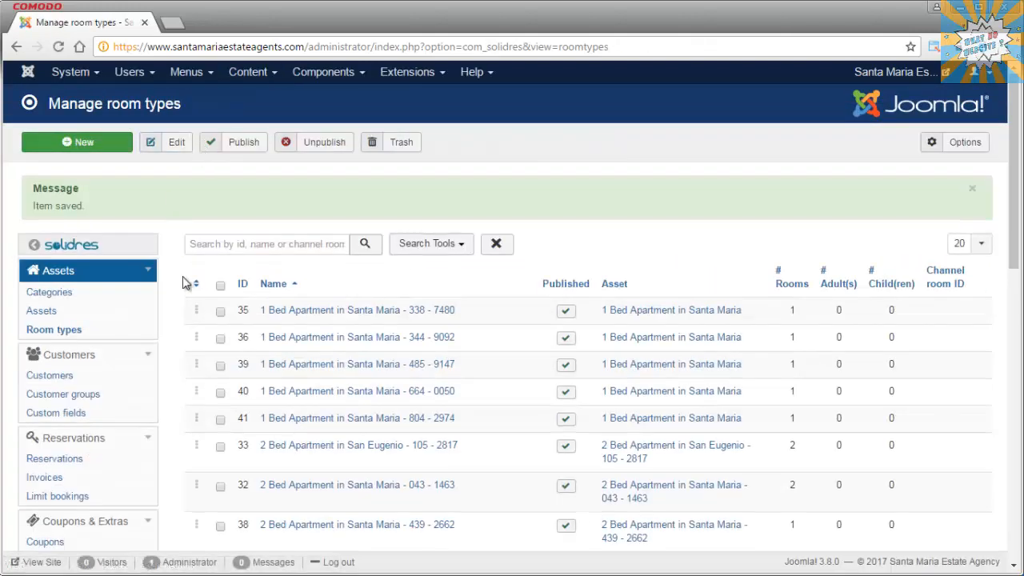
- Open the public website's Test page for Casa Blanca and go to the Twin Suite's tariffs
left_click(40, 562)
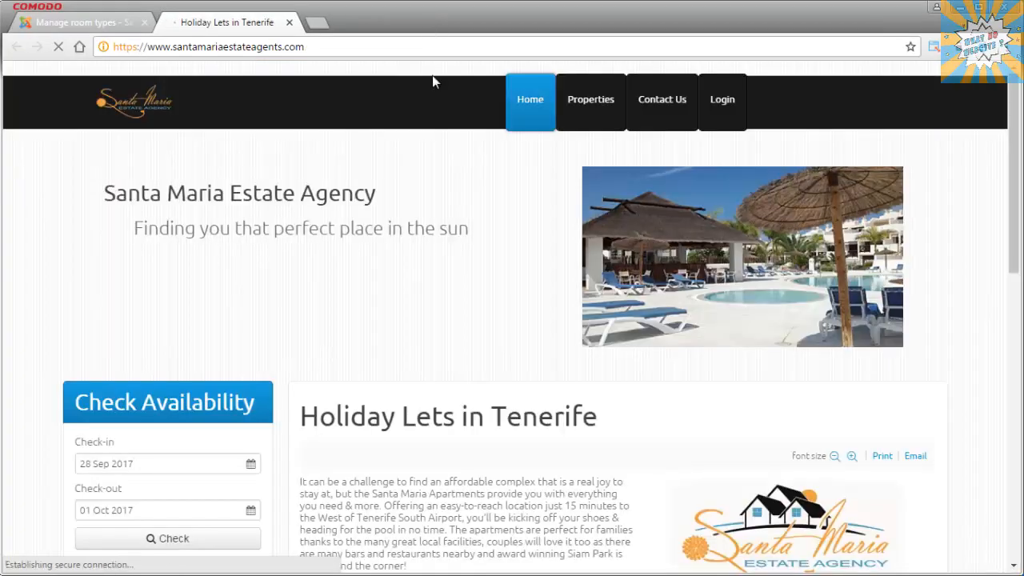
scroll(986, 437, "down", 7)
scroll(986, 437, "down", 2)
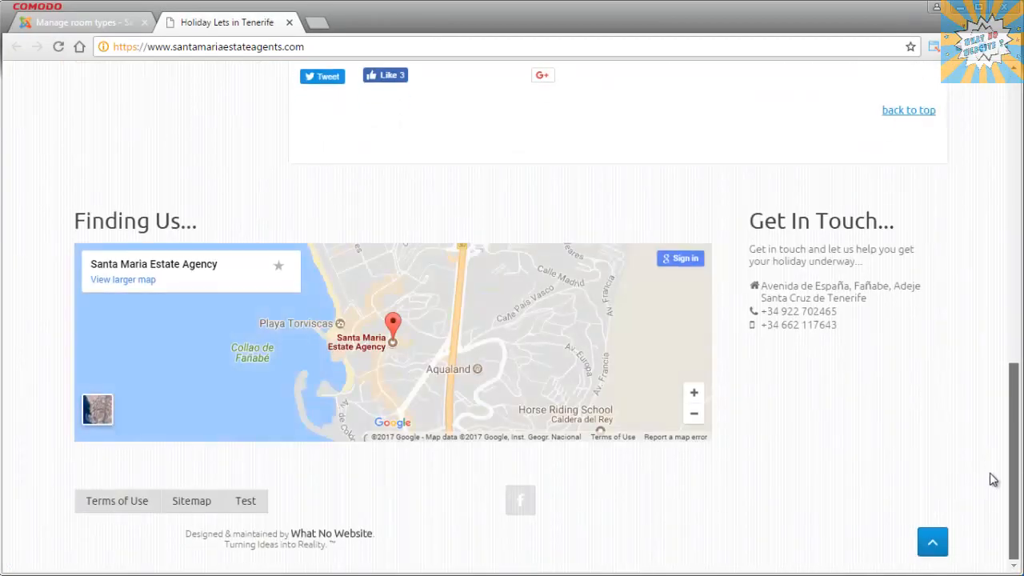
left_click(246, 502)
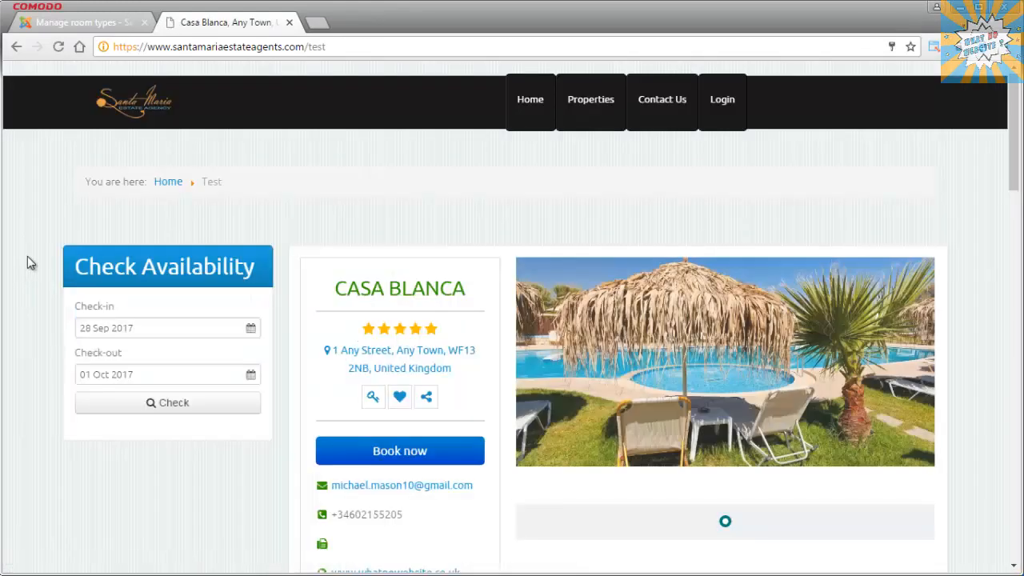
scroll(29, 265, "down", 3)
scroll(28, 264, "down", 6)
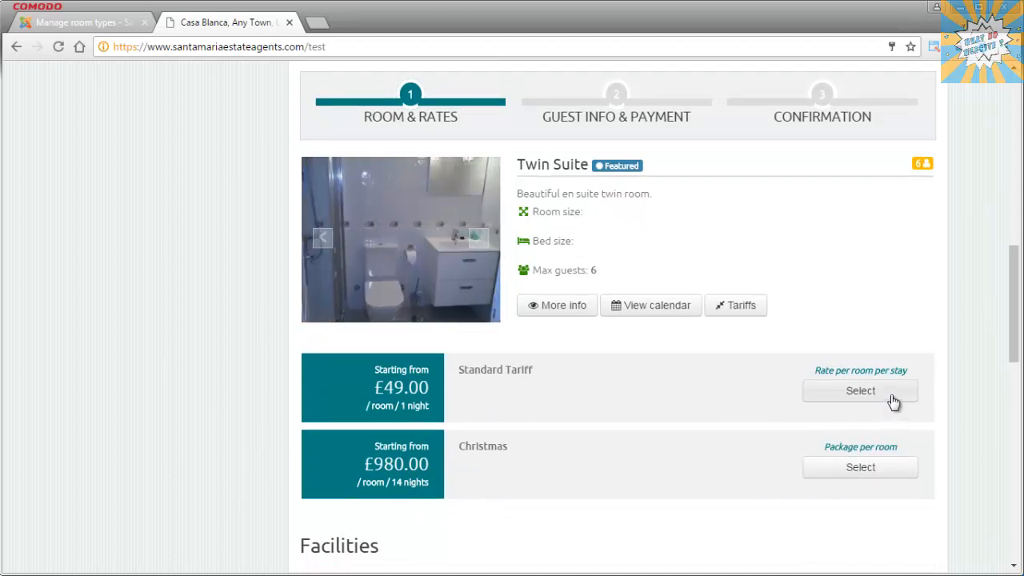
- Check which check-in dates the Twin Suite's Standard Tariff offers through December 2017
left_click(860, 390)
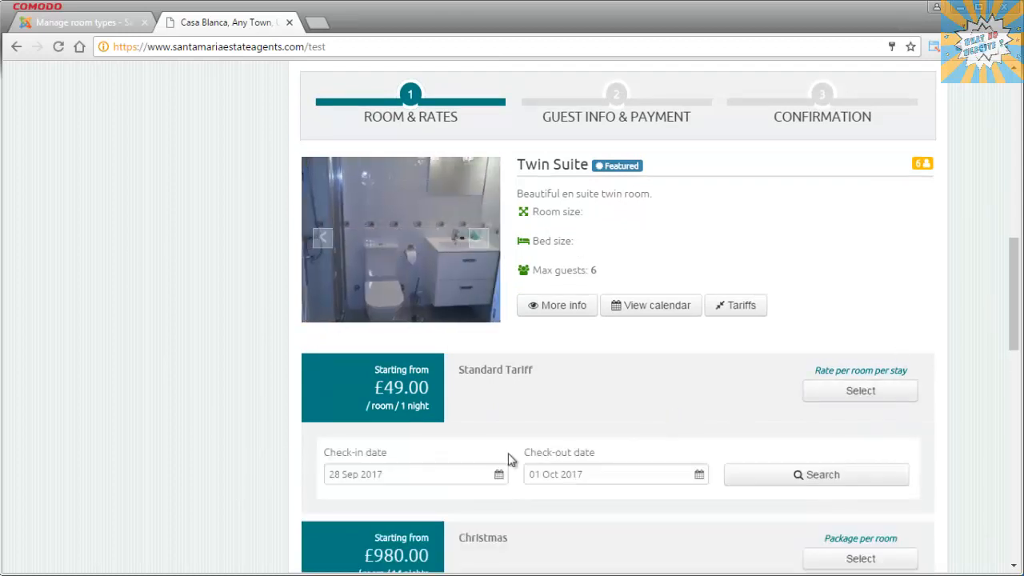
left_click(437, 483)
scroll(486, 456, "down", 2)
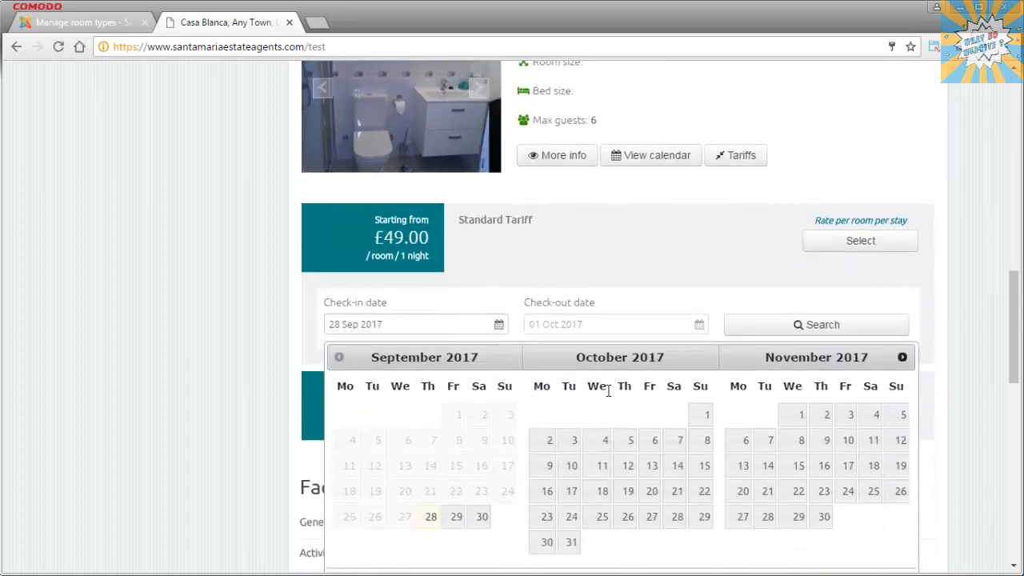
left_click(903, 357)
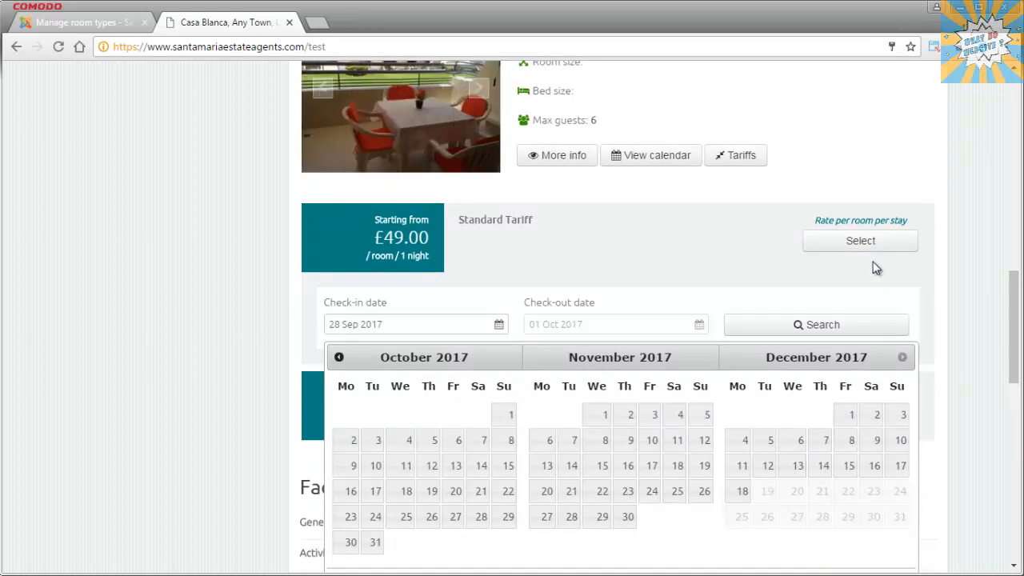
left_click(871, 304)
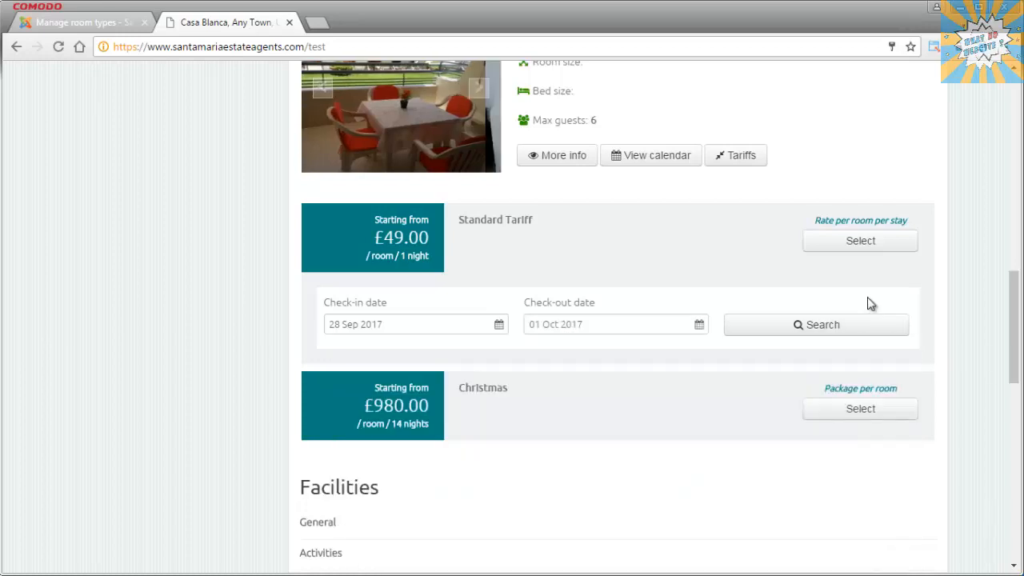
- Select the Christmas tariff and examine its available check-in and check-out dates
left_click(872, 409)
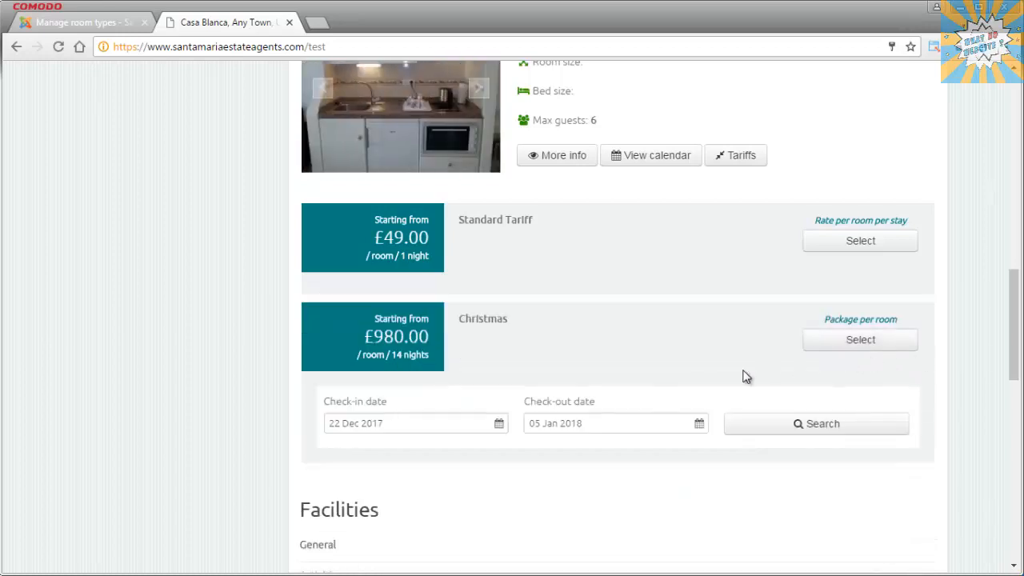
left_click(446, 428)
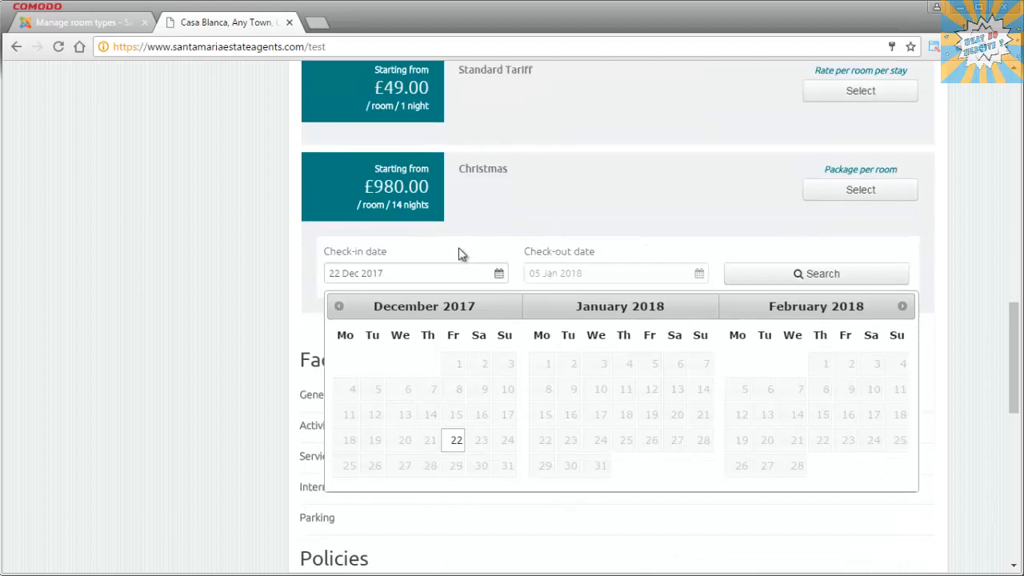
left_click(490, 224)
left_click(576, 273)
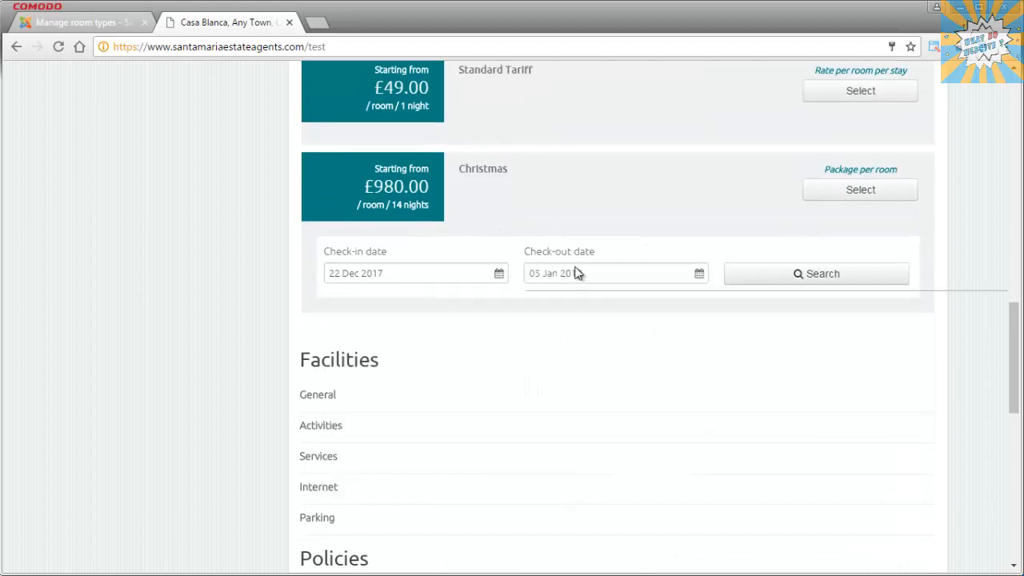
left_click(627, 214)
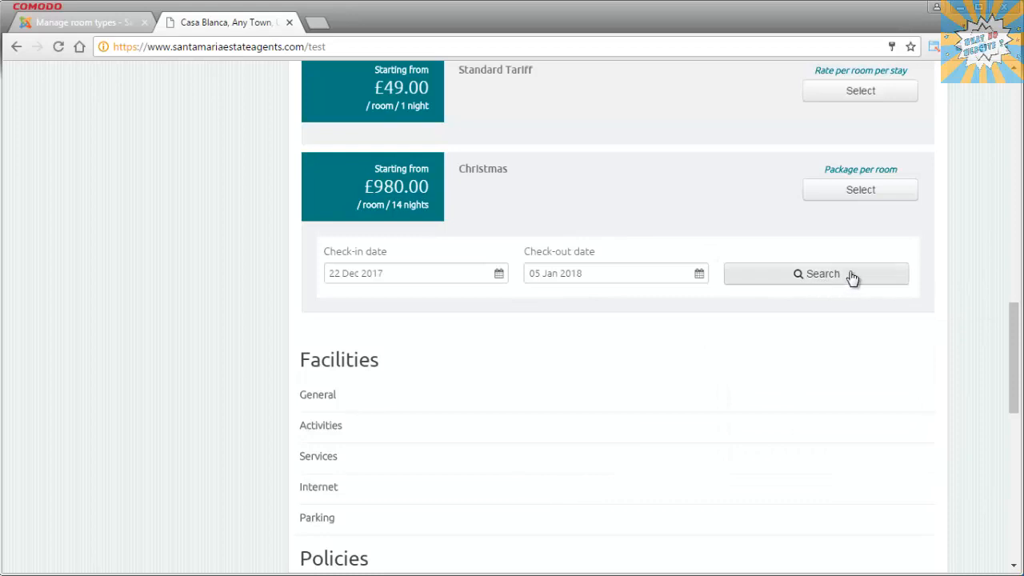
- Search Christmas availability from 22 Dec 2017 to 05 Jan 2018 and proceed with a reservation to the guest information stage
left_click(853, 276)
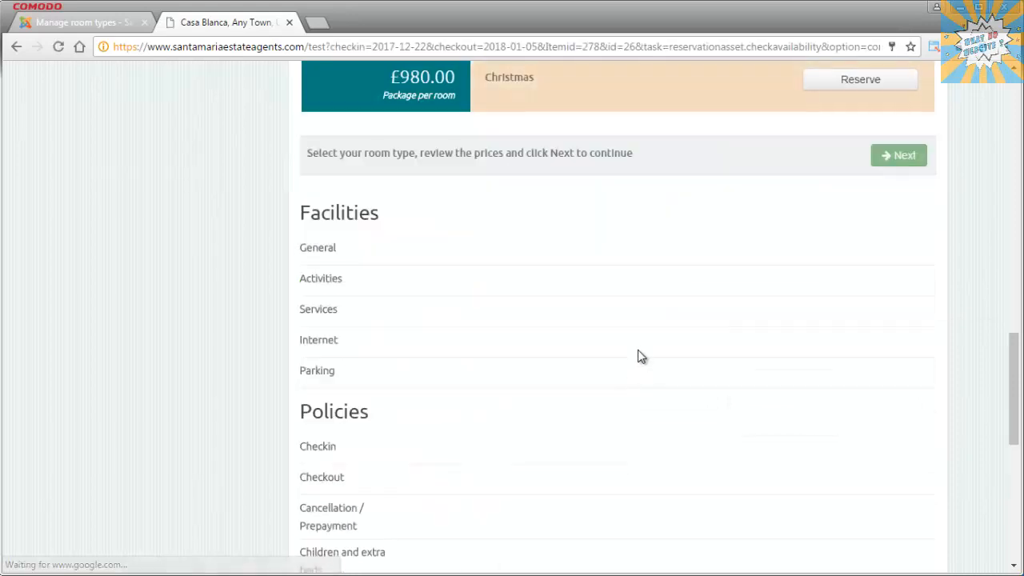
left_click(884, 72)
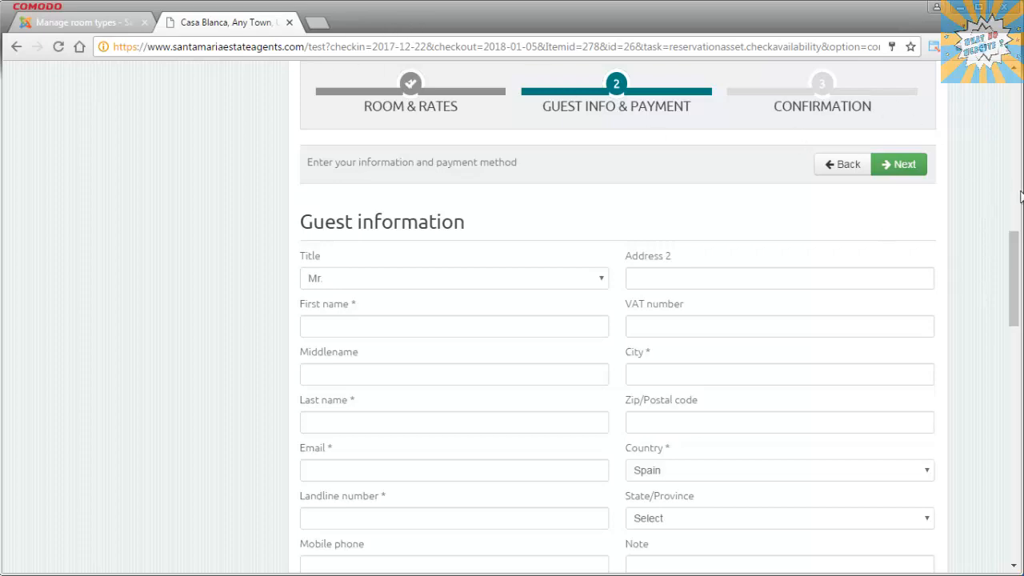
- Reload Casa Blanca's public Test page and view the tariffs offered for the Twin Suite
left_click_drag(1012, 265, 987, 519)
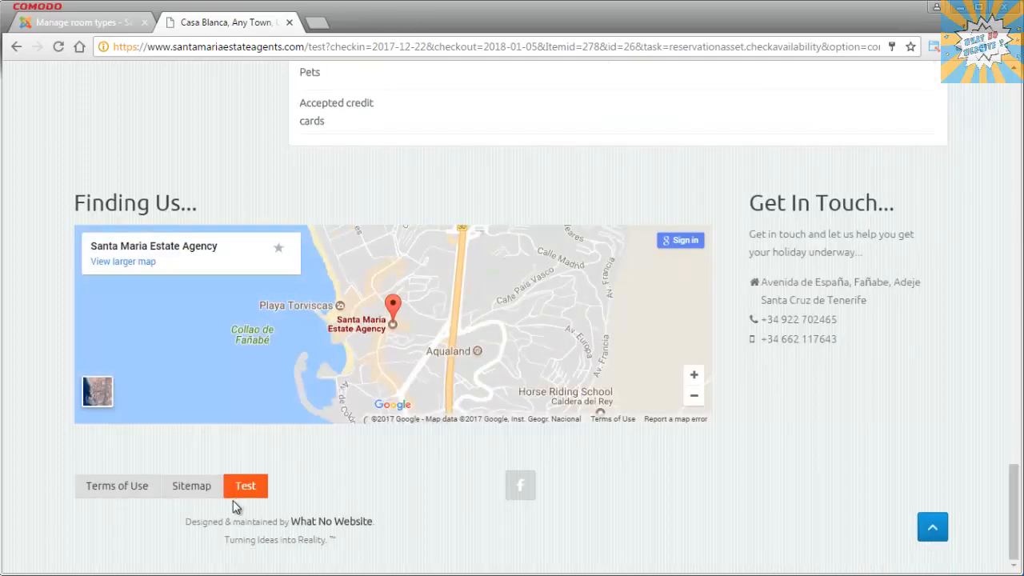
left_click(251, 488)
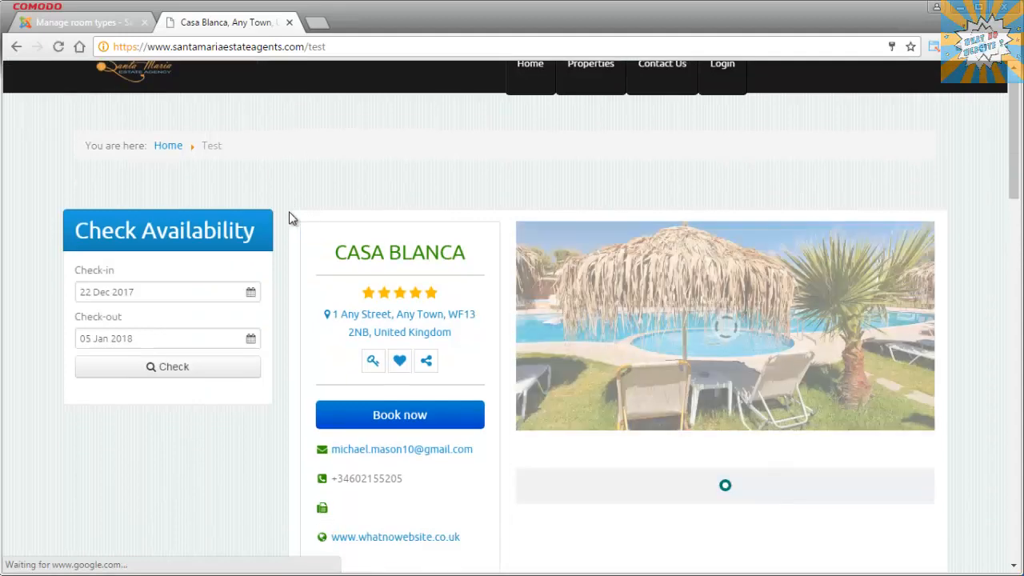
scroll(291, 219, "down", 4)
scroll(290, 218, "down", 5)
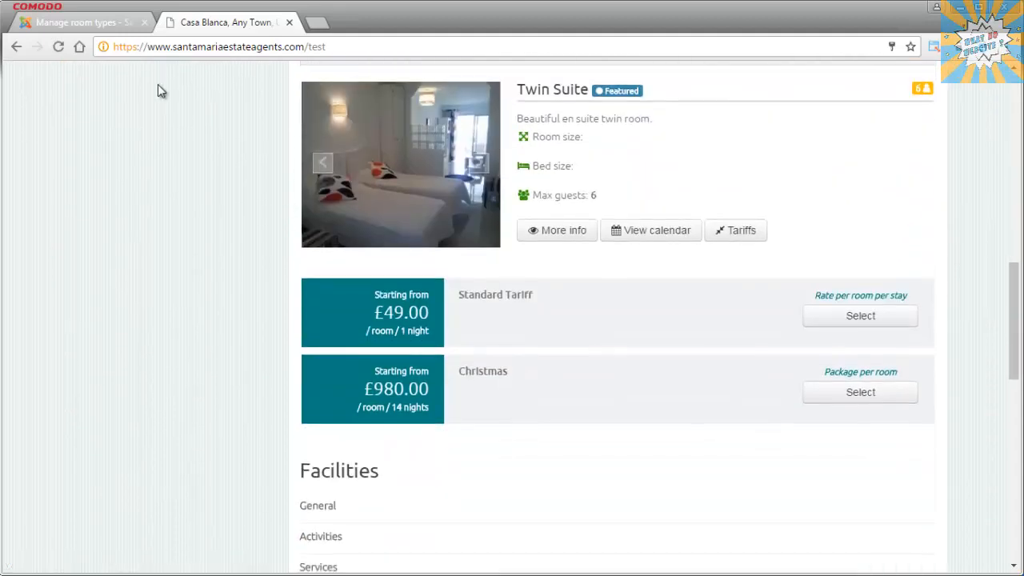
- Switch to the Joomla administrator, open the room type 1 Bed Apartment in Santa Maria - 338 - 7480, and review its general information and description
left_click(101, 25)
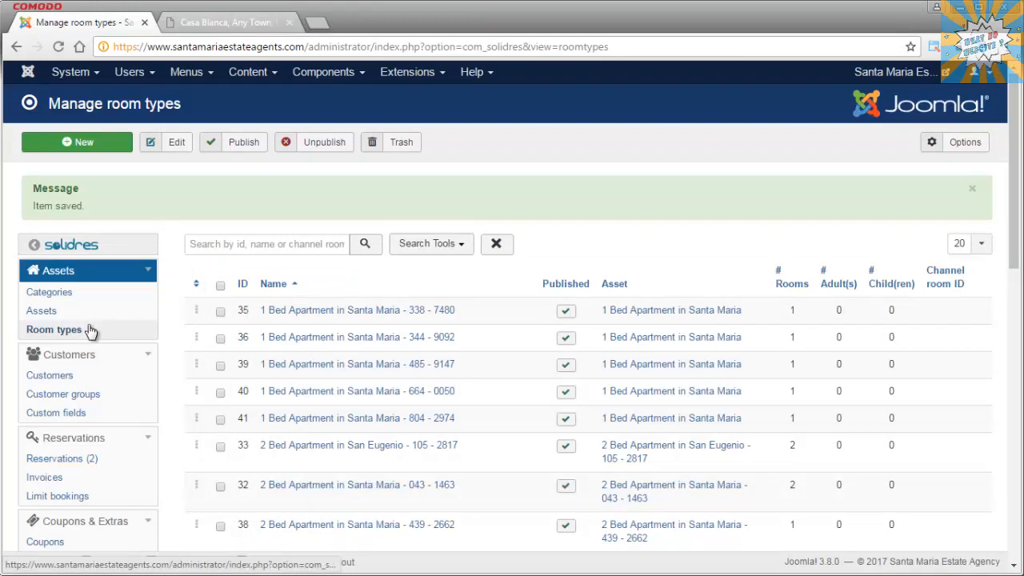
left_click(314, 311)
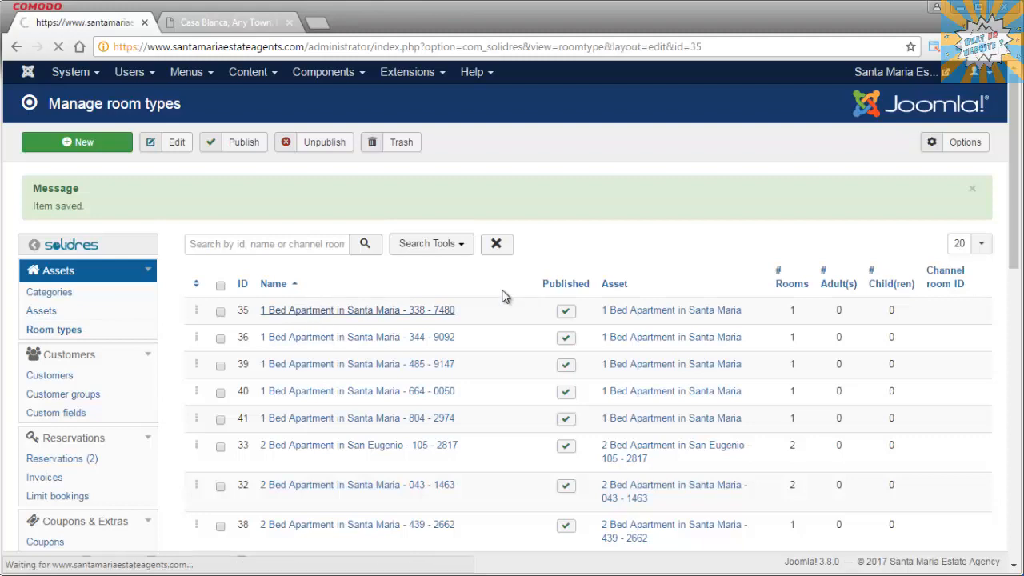
left_click(206, 192)
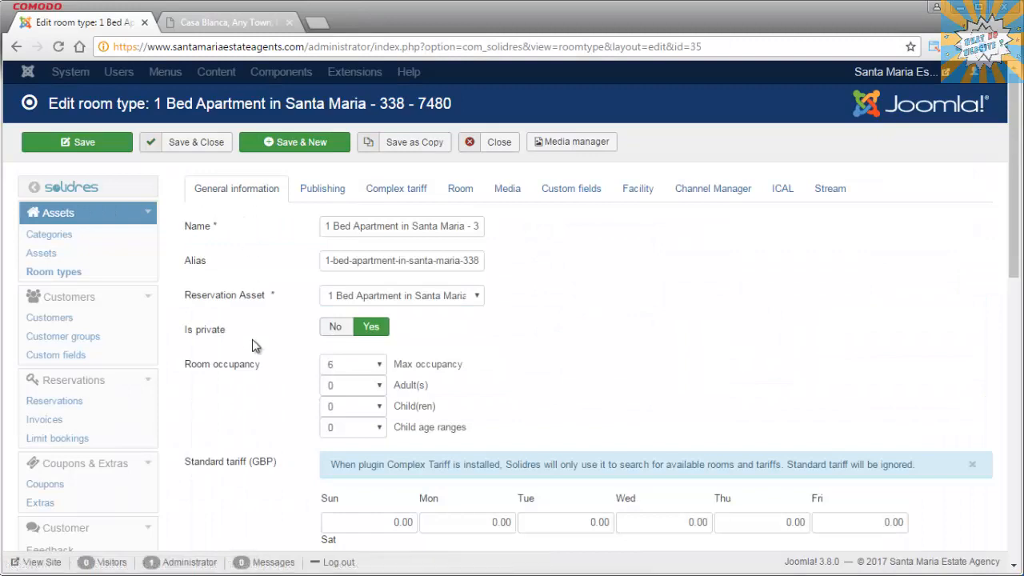
left_click_drag(1011, 243, 979, 432)
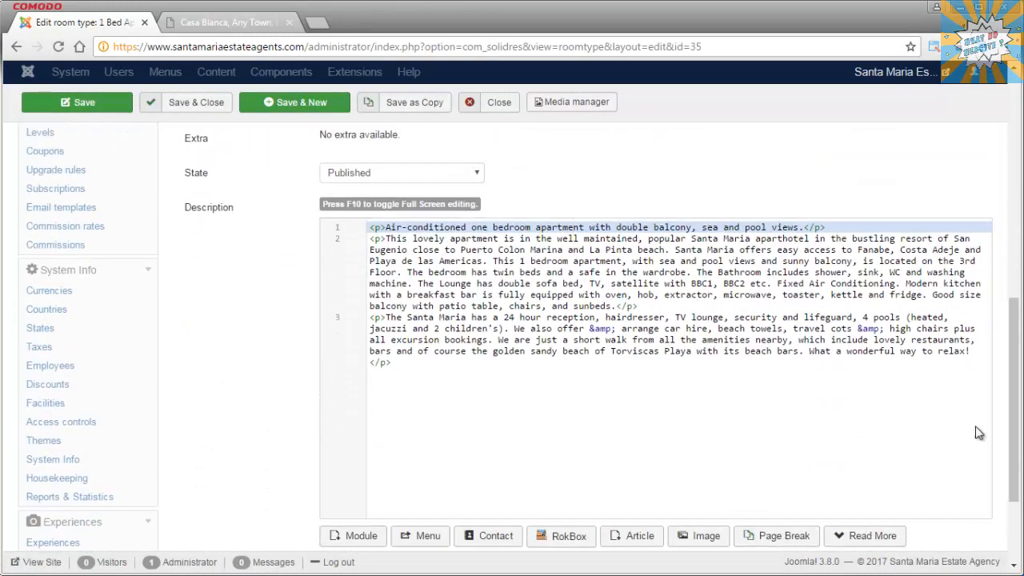
triple_click(605, 331)
scroll(280, 235, "up", 10)
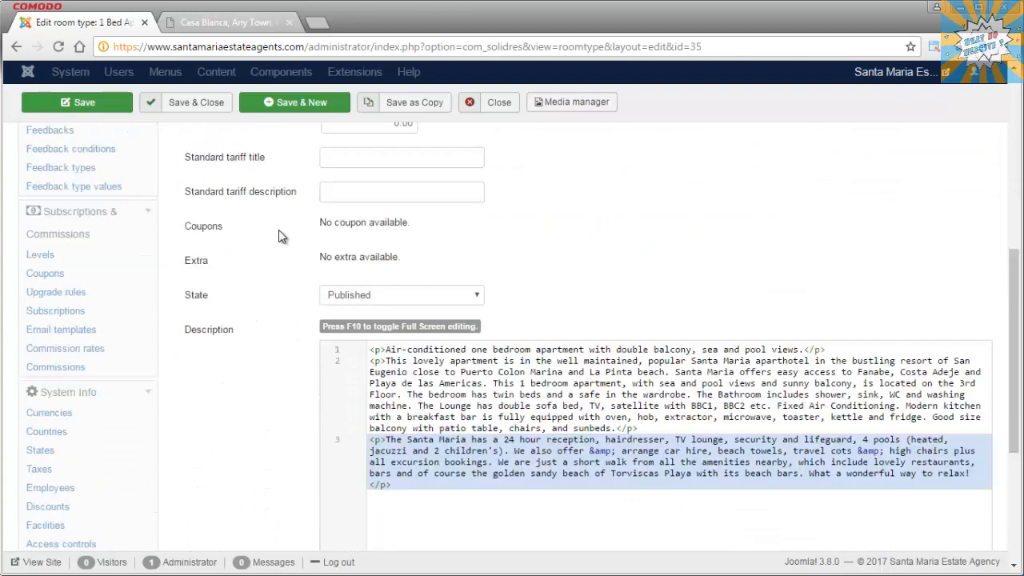
- Check the apartment room type's publishing settings and close it without saving
left_click(321, 189)
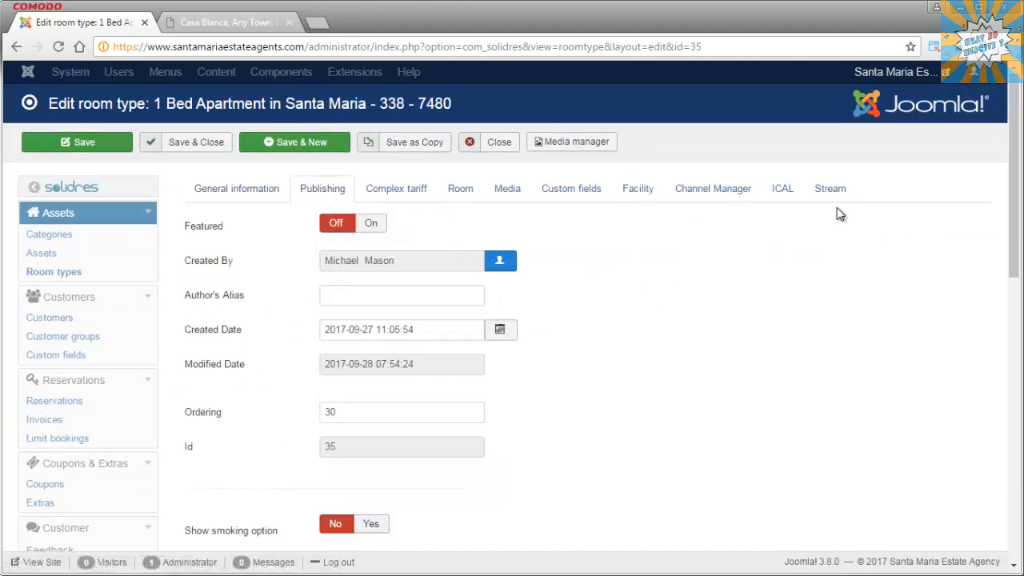
mouse_move(1013, 189)
left_mouse_down()
mouse_move(1011, 400)
mouse_move(1017, 174)
left_mouse_up()
left_click(496, 146)
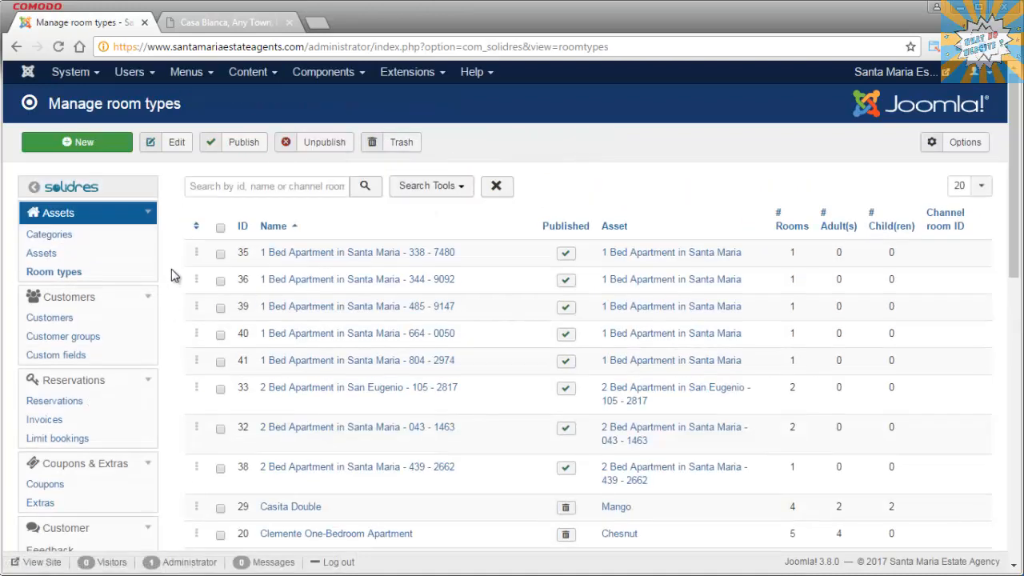
scroll(168, 300, "down", 3)
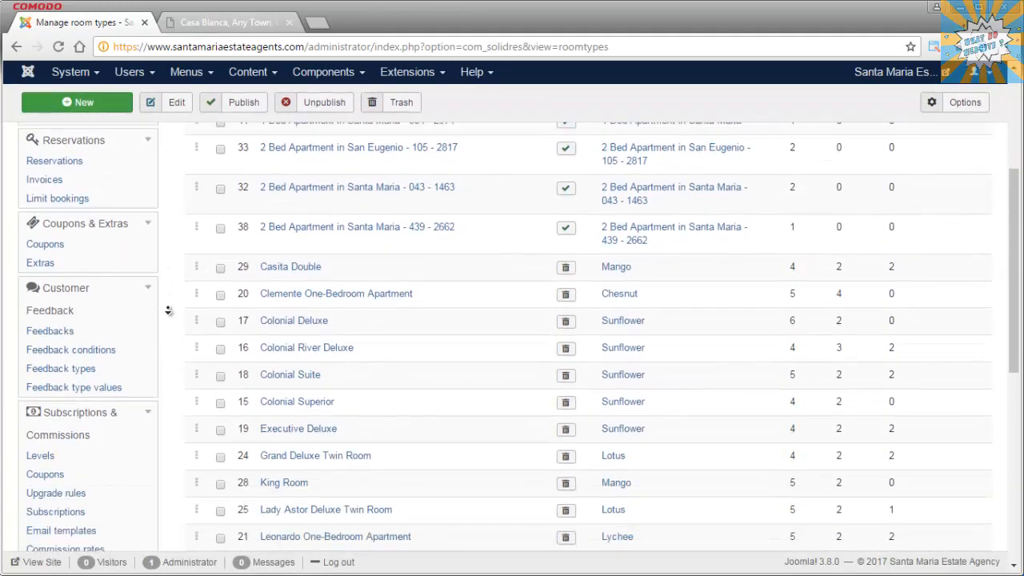
scroll(168, 311, "down", 6)
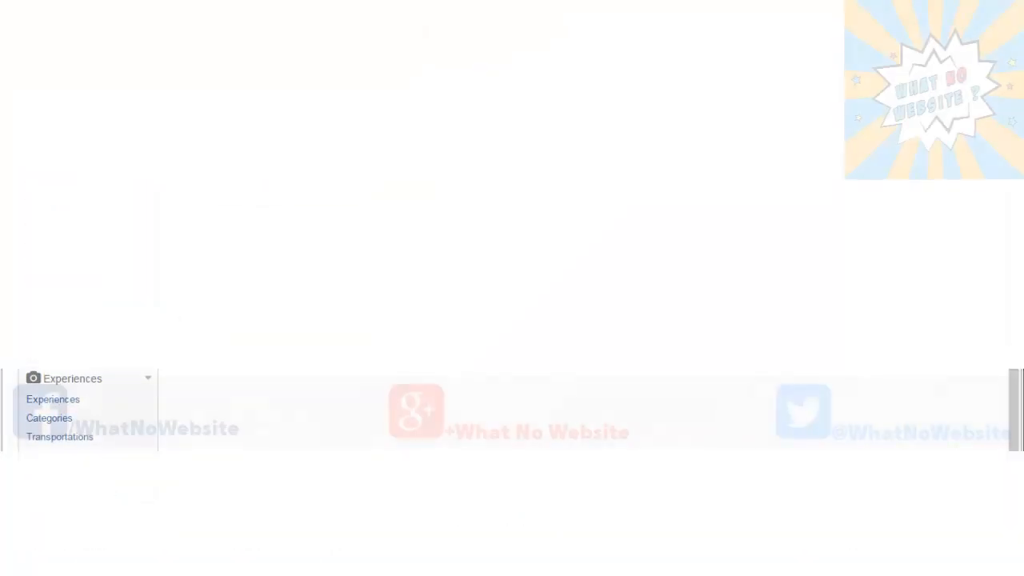